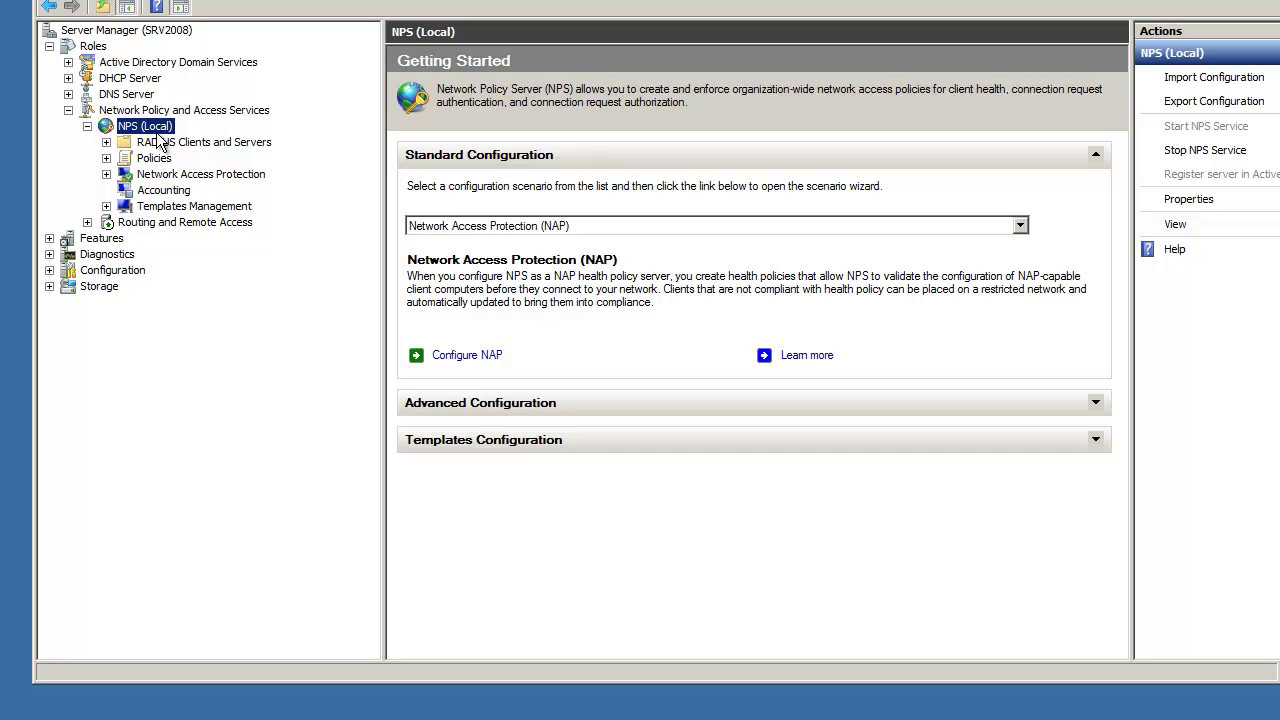
Expand Active Directory Domain Services to show Users and Computers and Sites and Services.
left_click(68, 63)
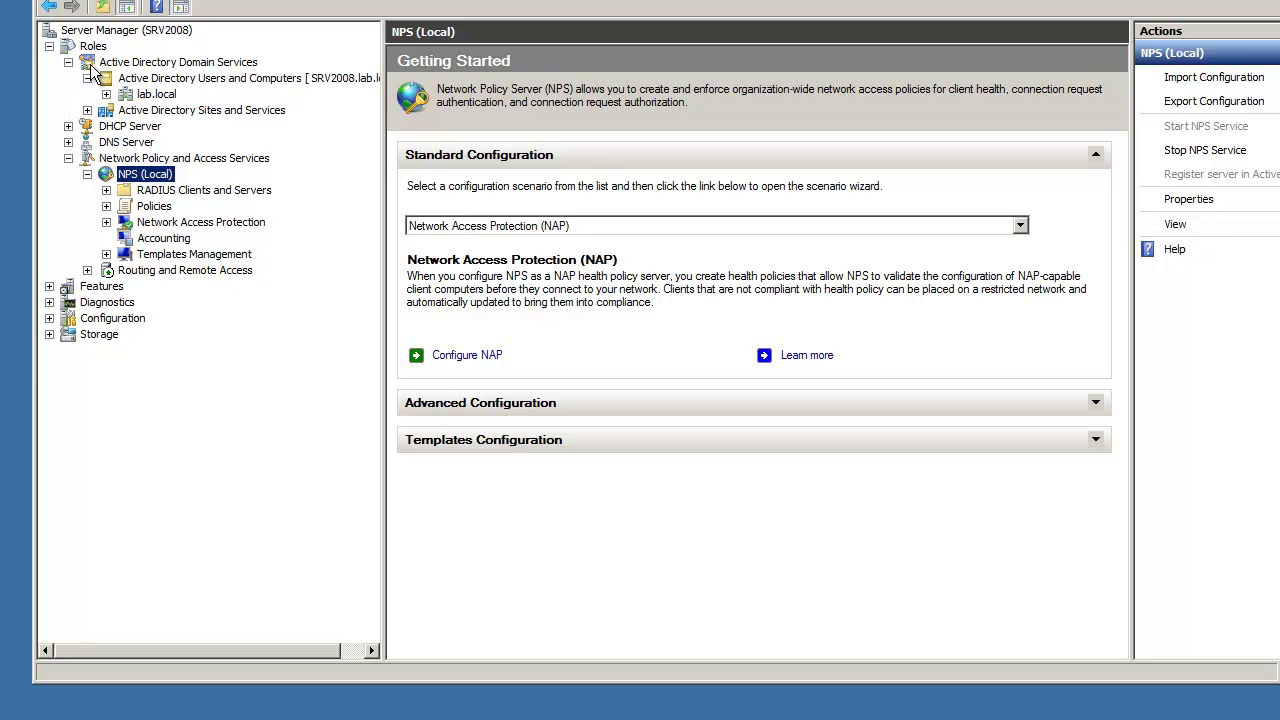
Expand the lab.local domain and open its VPNClients container.
left_click(156, 94)
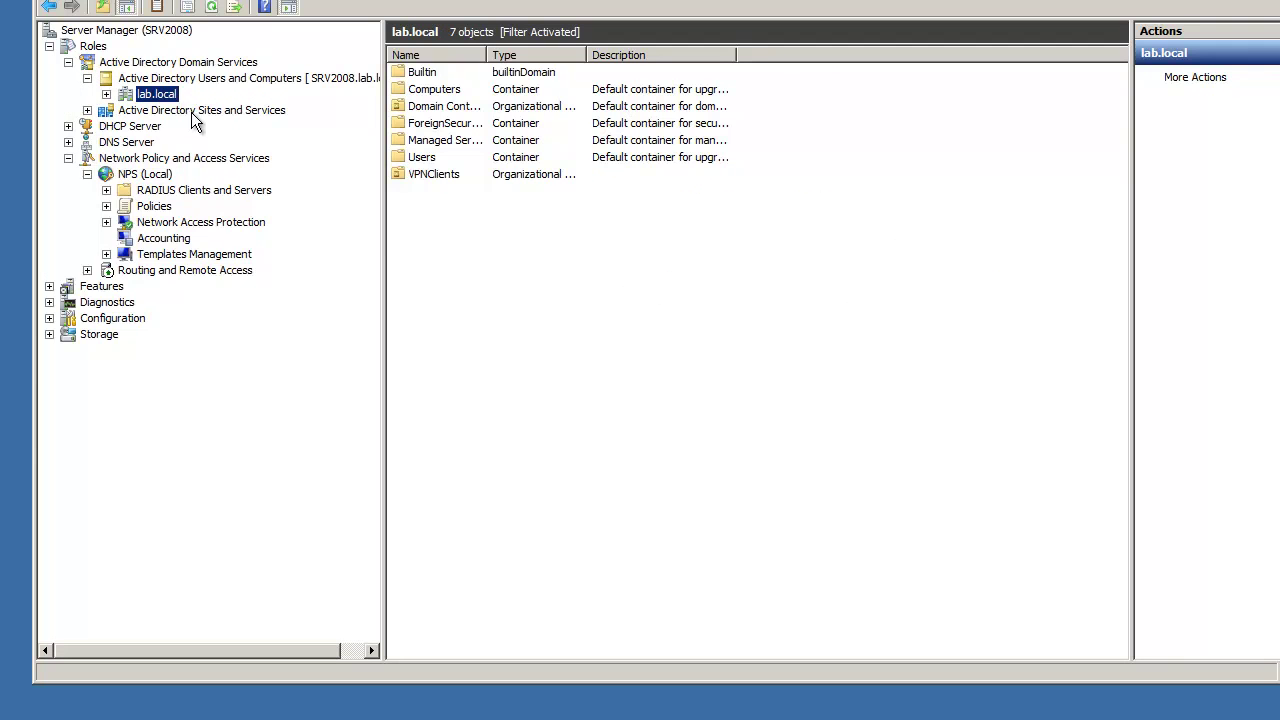
left_click(105, 95)
left_click(170, 190)
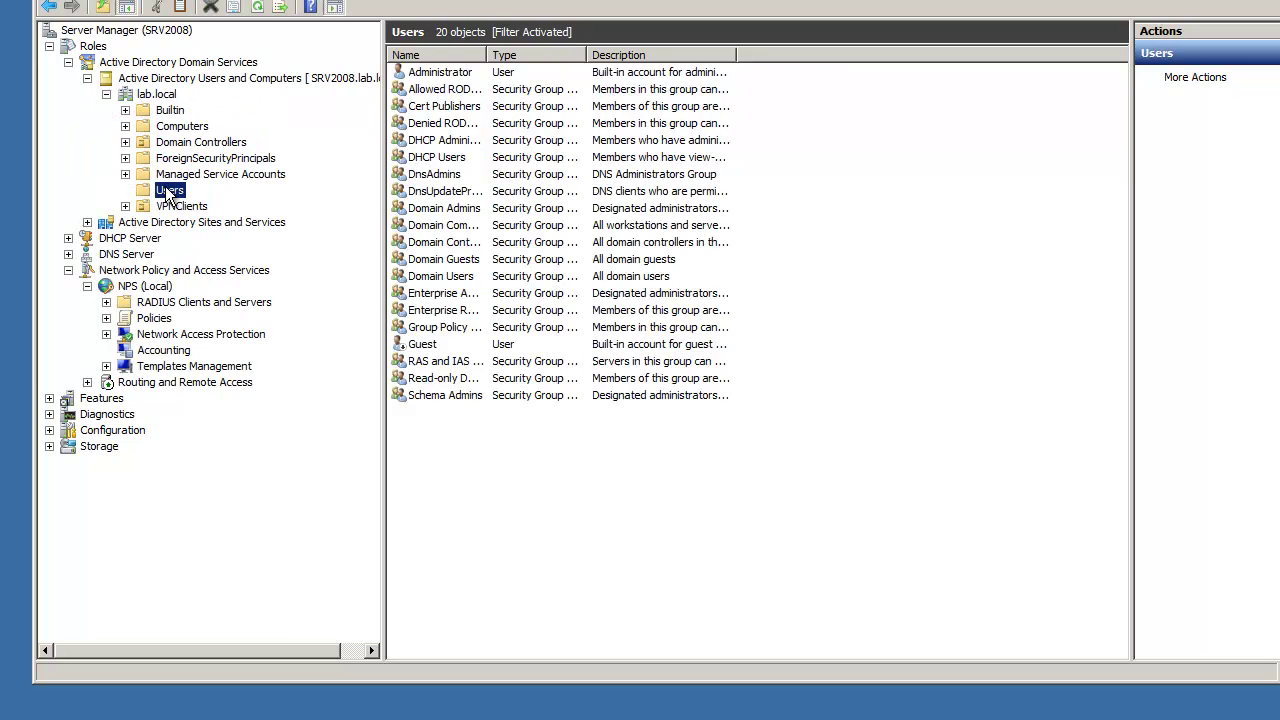
left_click(172, 206)
Check VPN_Group's members in its properties, close without changes, and collapse Users and Computers.
left_click(430, 91)
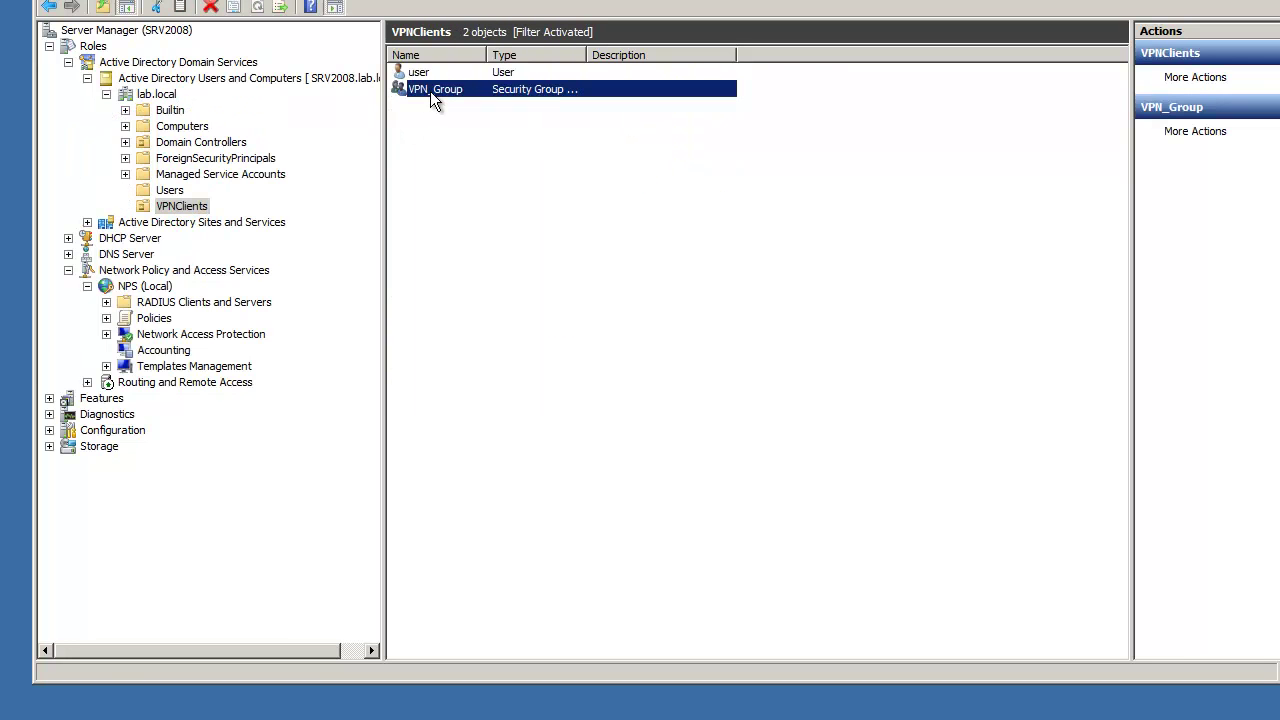
right_click(438, 88)
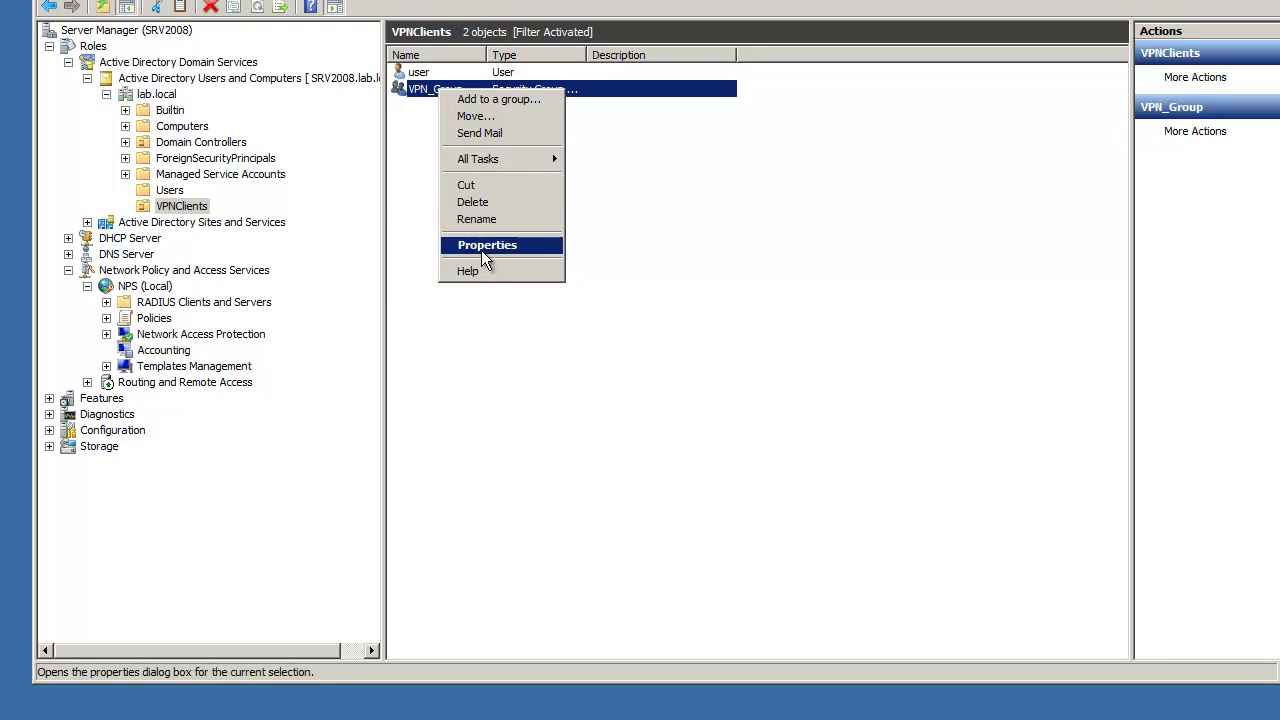
left_click(483, 246)
left_click(652, 133)
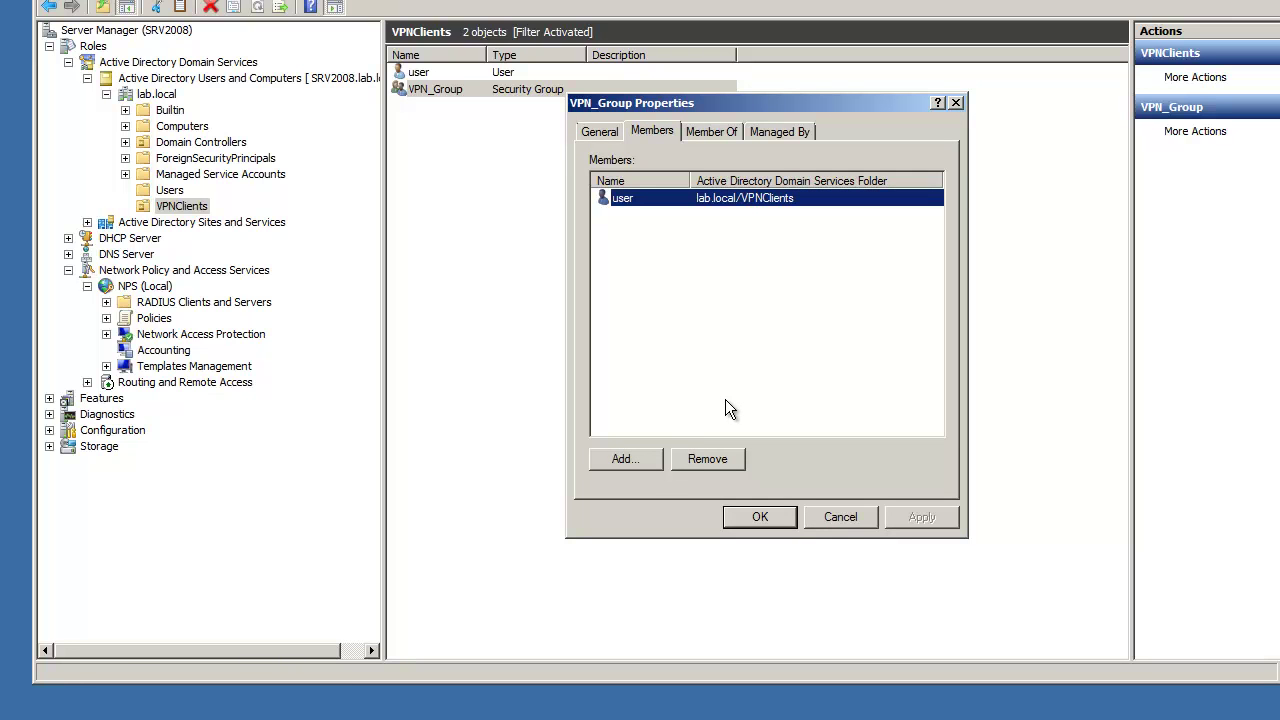
left_click(839, 516)
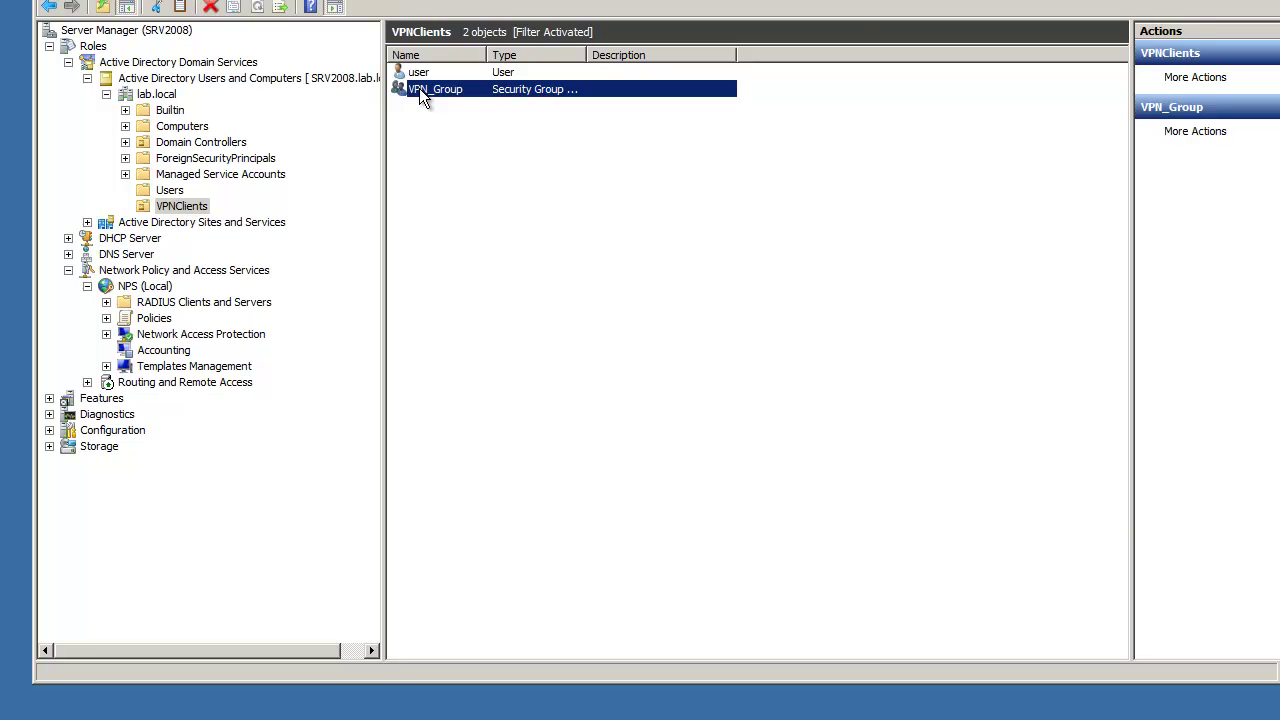
left_click(87, 78)
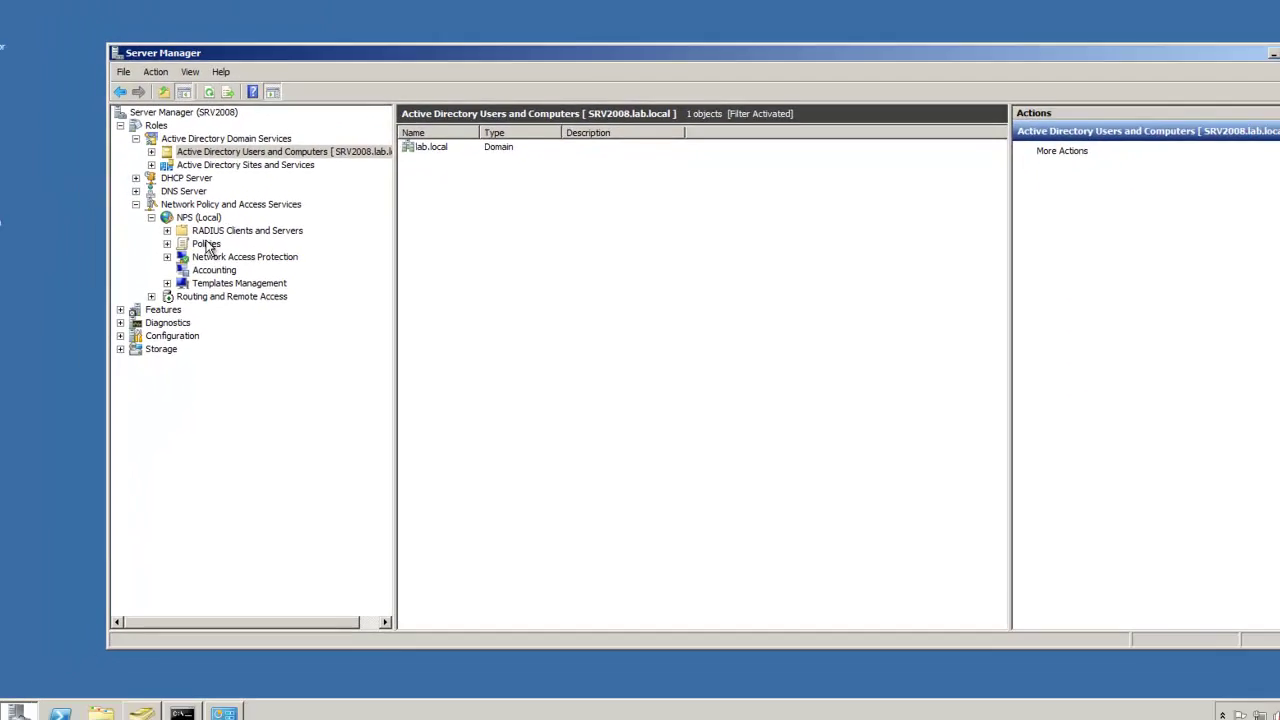
Start a new network policy named VPN_Policy for Remote Access Server (VPN-Dial up).
left_click(154, 190)
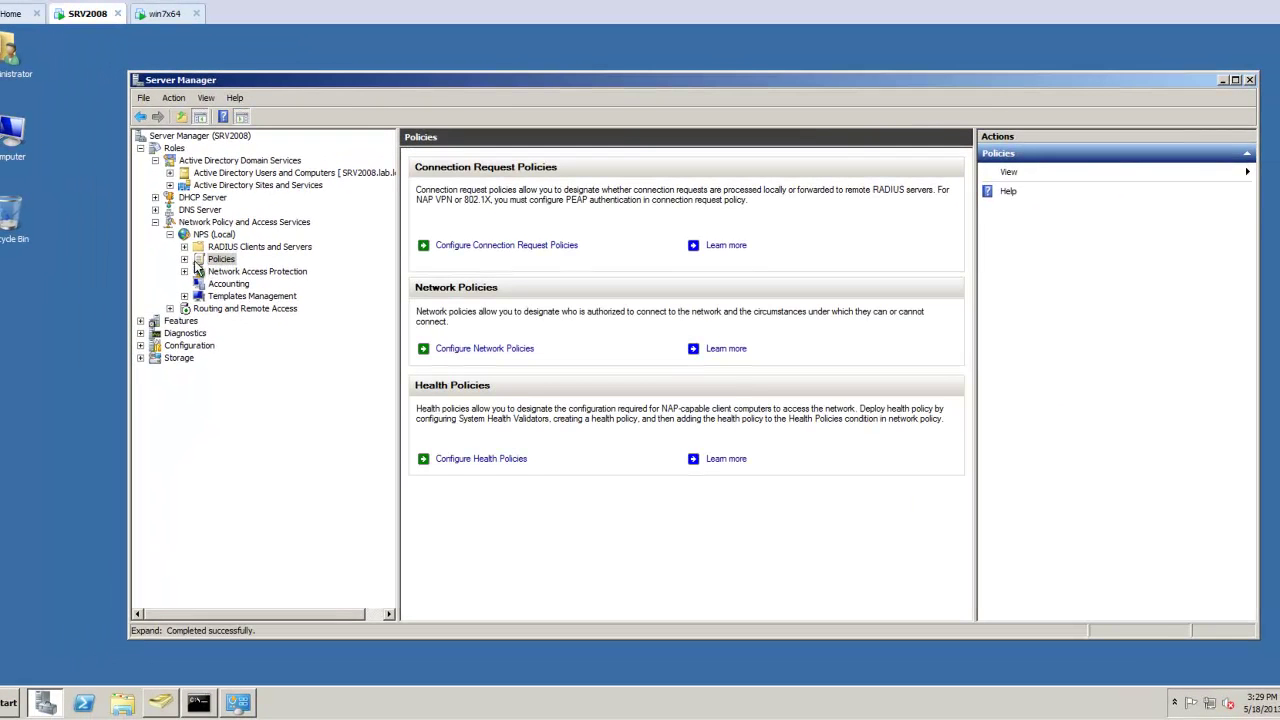
left_click(106, 190)
left_click(254, 285)
right_click(265, 286)
left_click(284, 292)
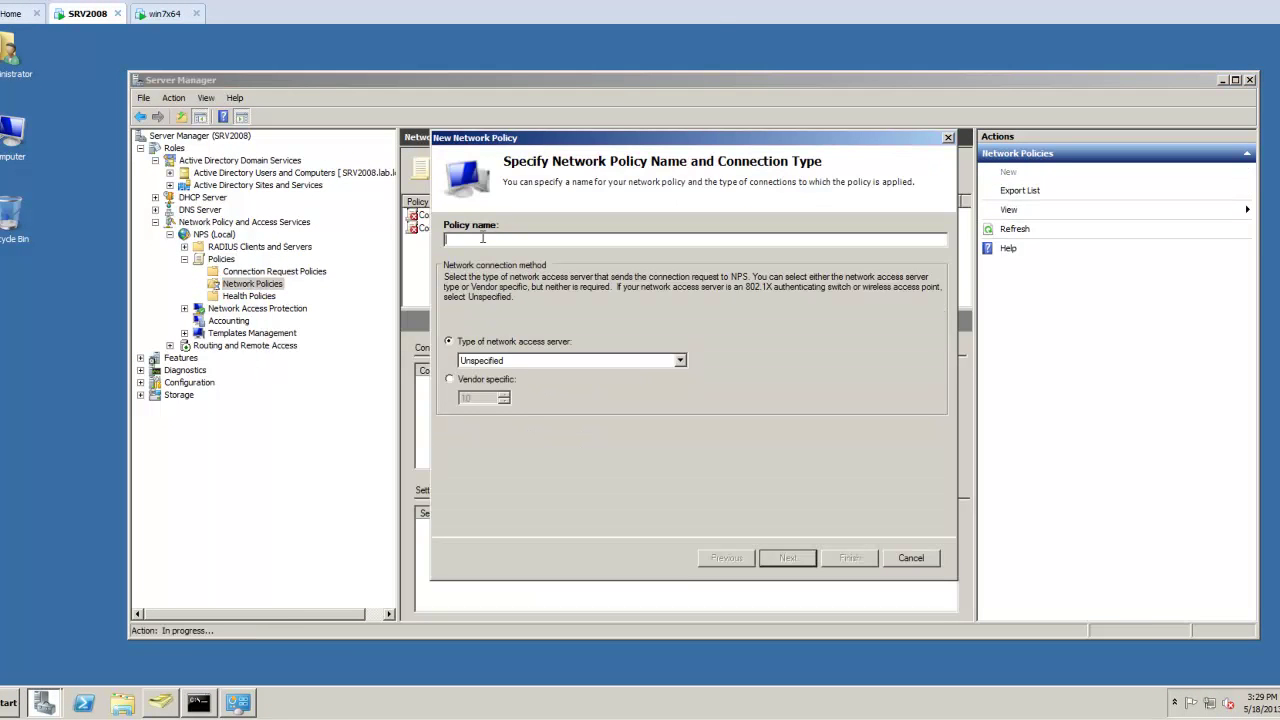
type("VPN_Policy")
left_click(540, 360)
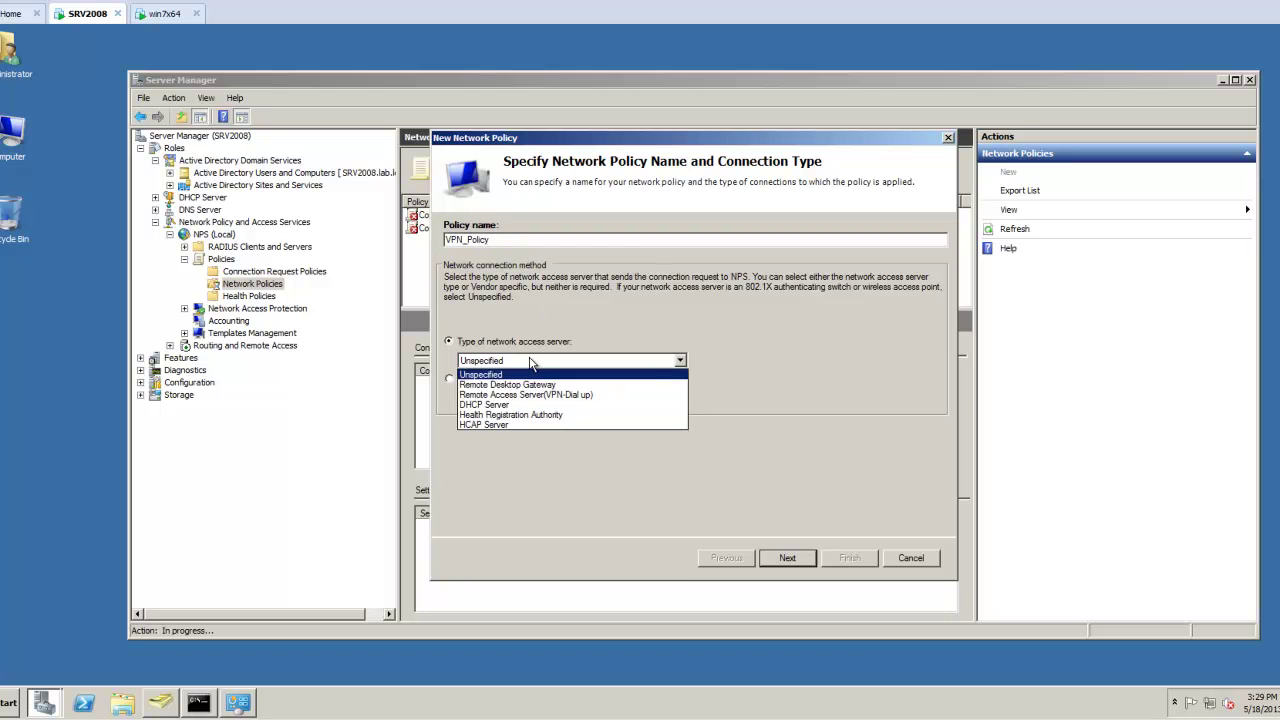
left_click(589, 394)
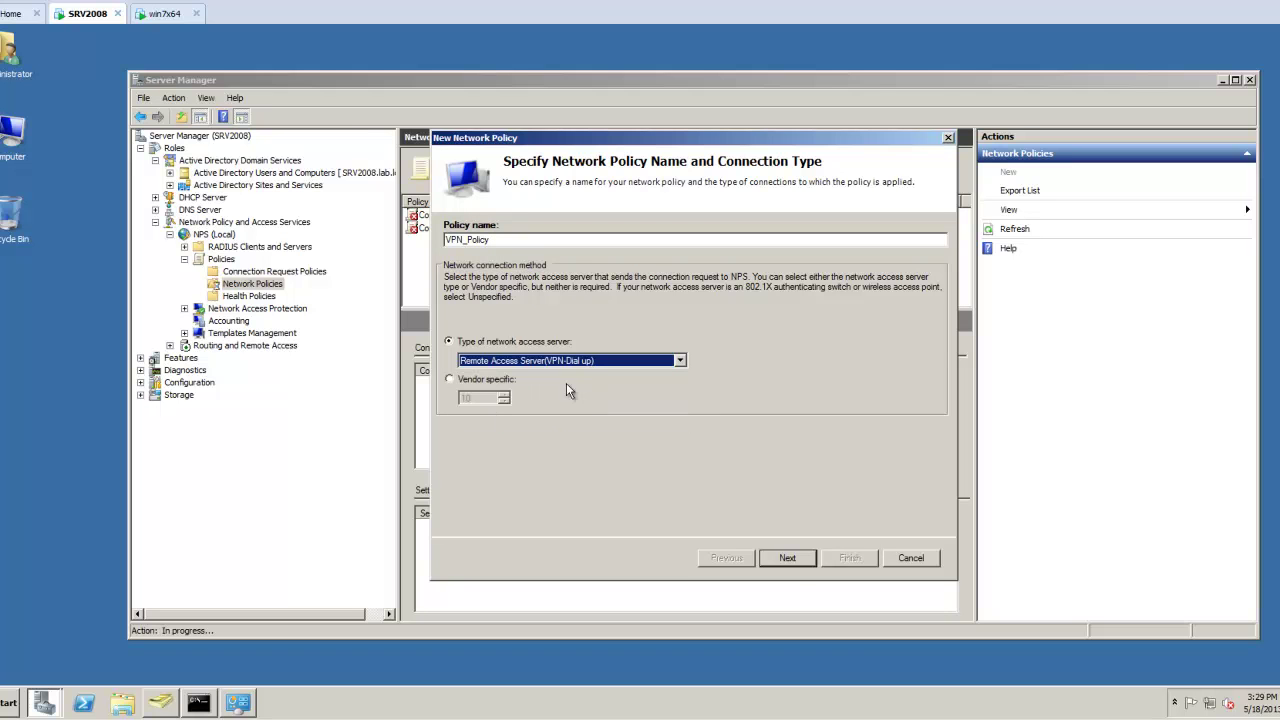
left_click(788, 558)
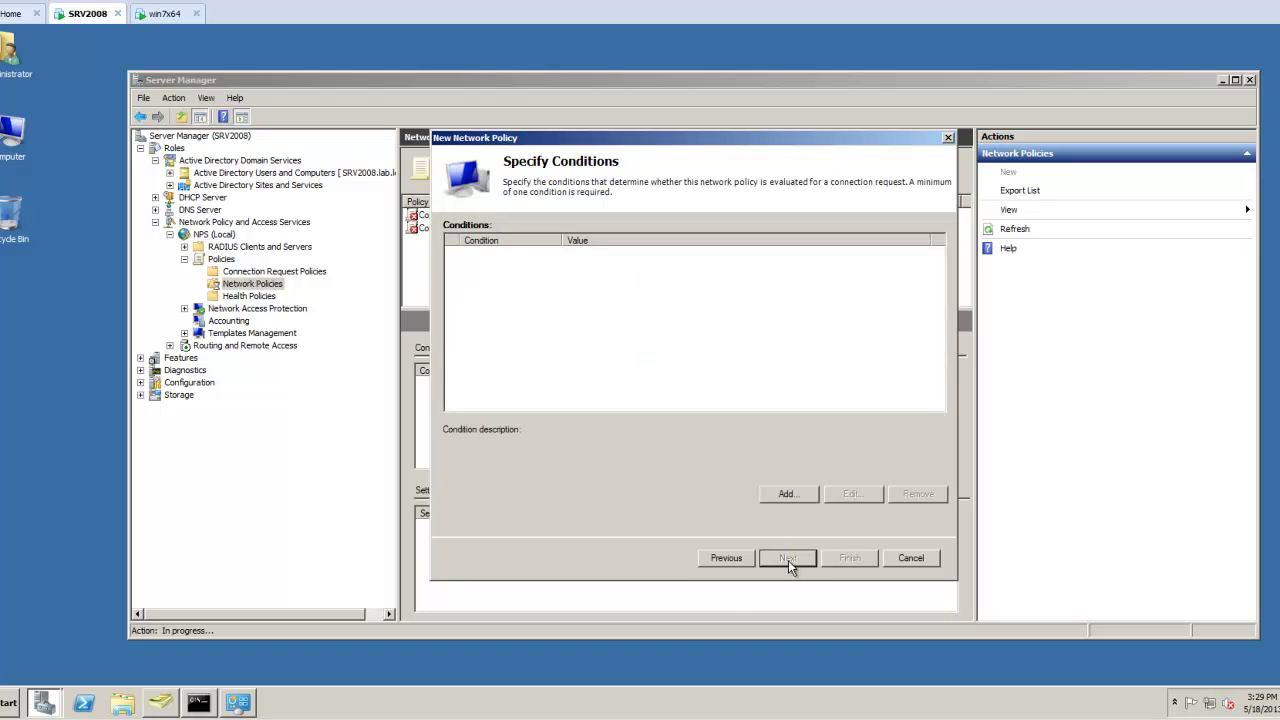
Add a User Groups condition requiring LAB\VPN_Group, then continue to access permission.
left_click(775, 499)
left_click(604, 362)
left_click(856, 465)
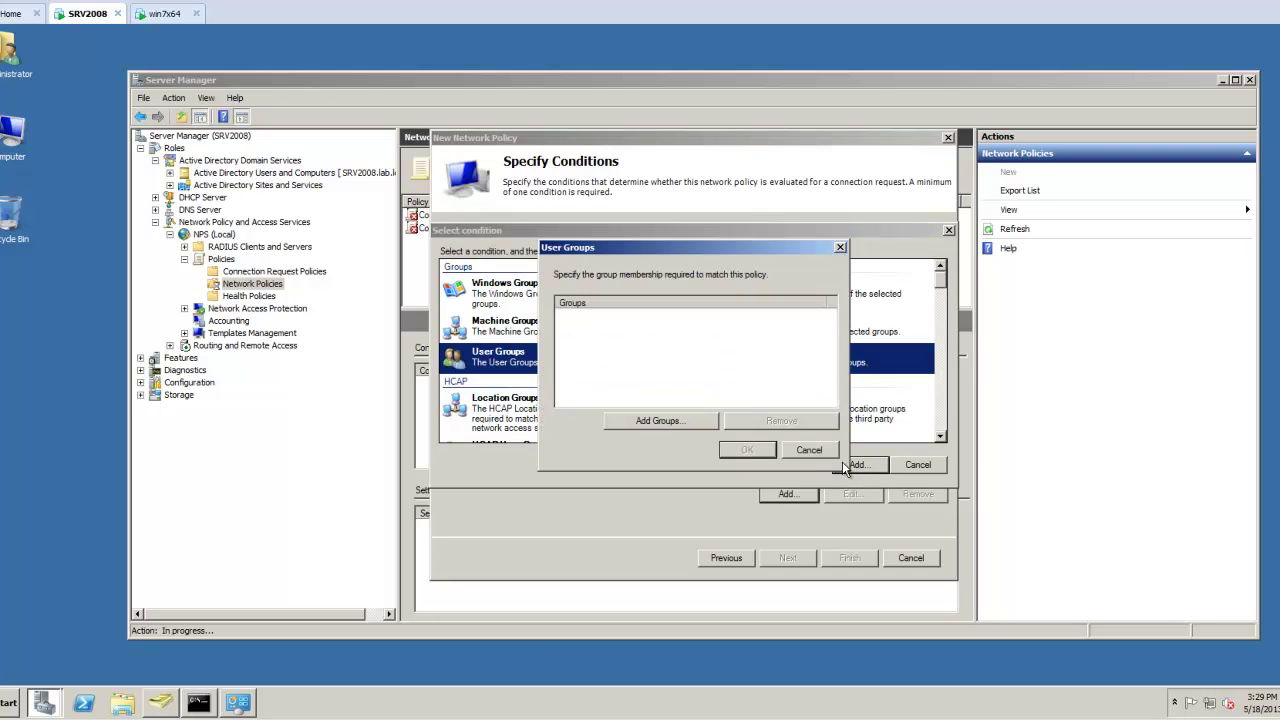
left_click(645, 421)
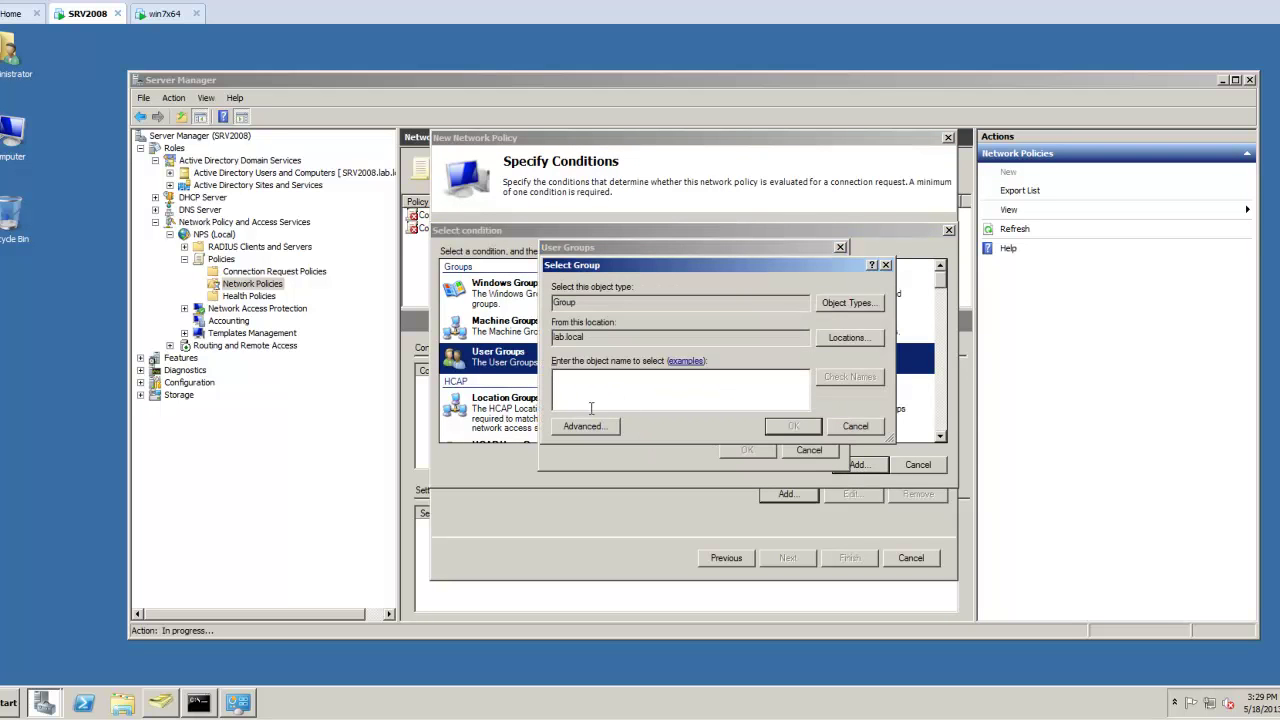
type("vpn")
left_click(853, 384)
left_click(791, 428)
left_click(747, 450)
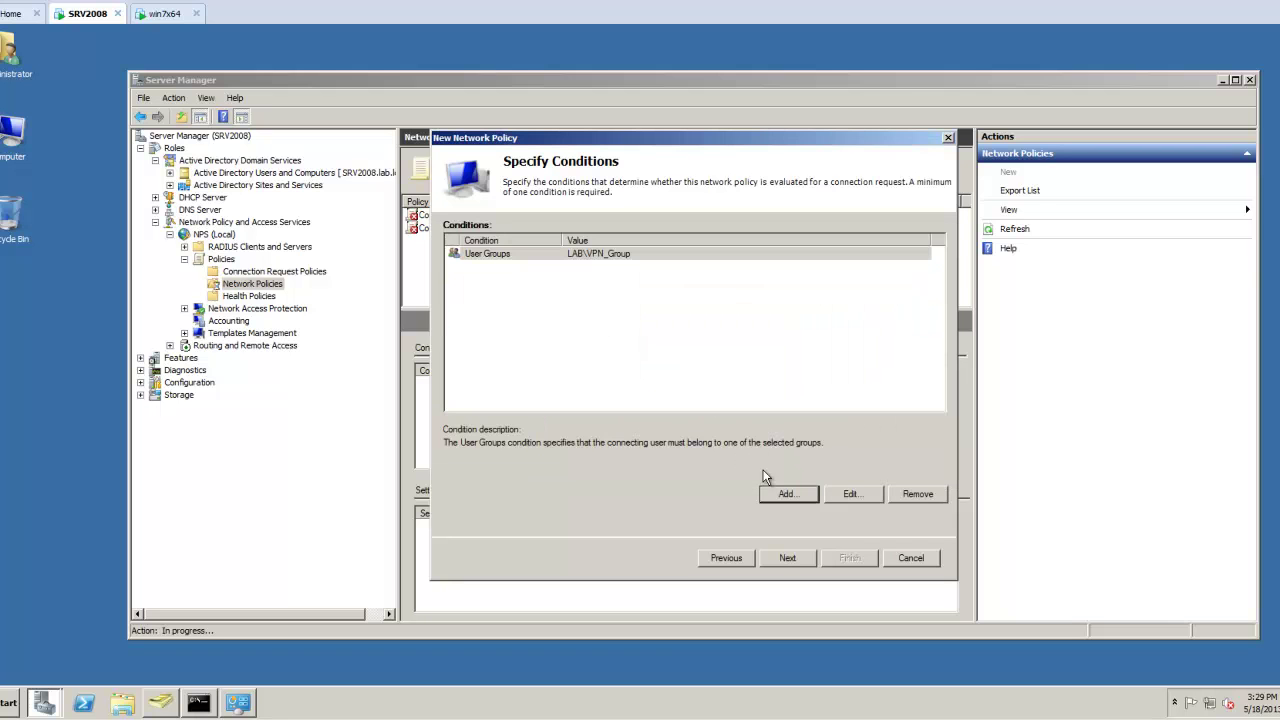
left_click(790, 558)
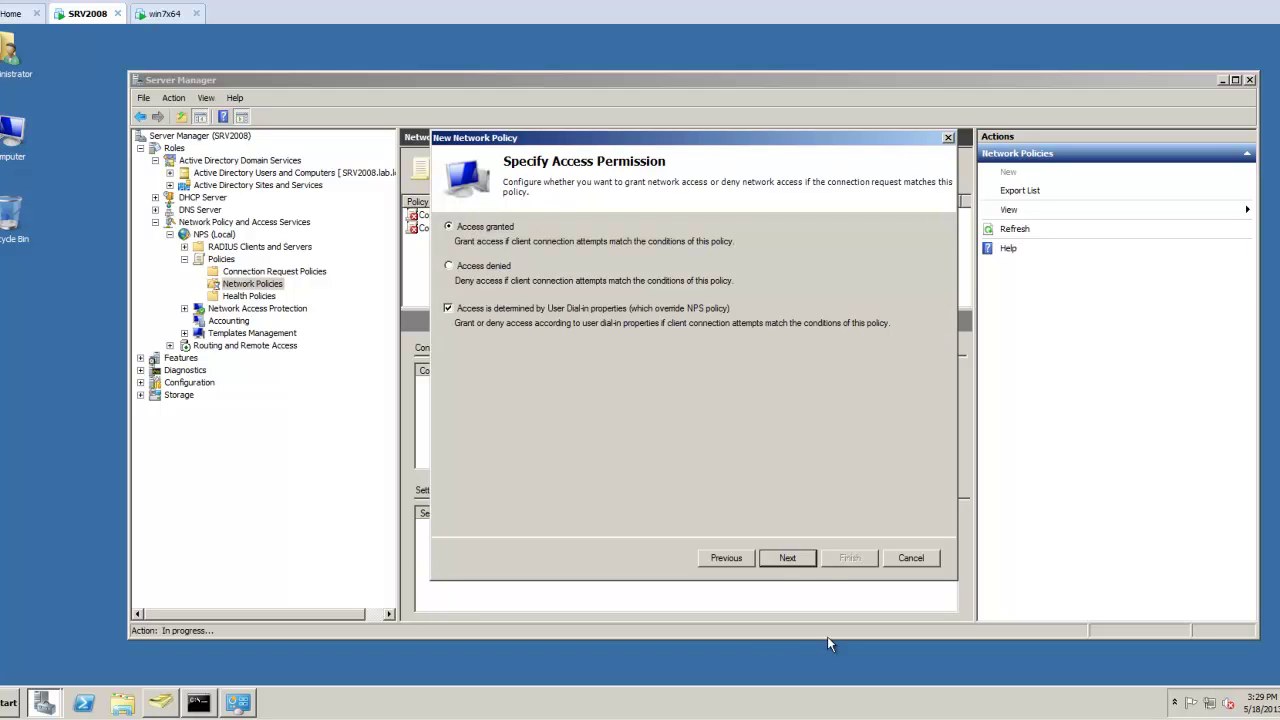
Add a day and time restriction to VPN_Policy that denies access on Saturdays.
left_click(789, 560)
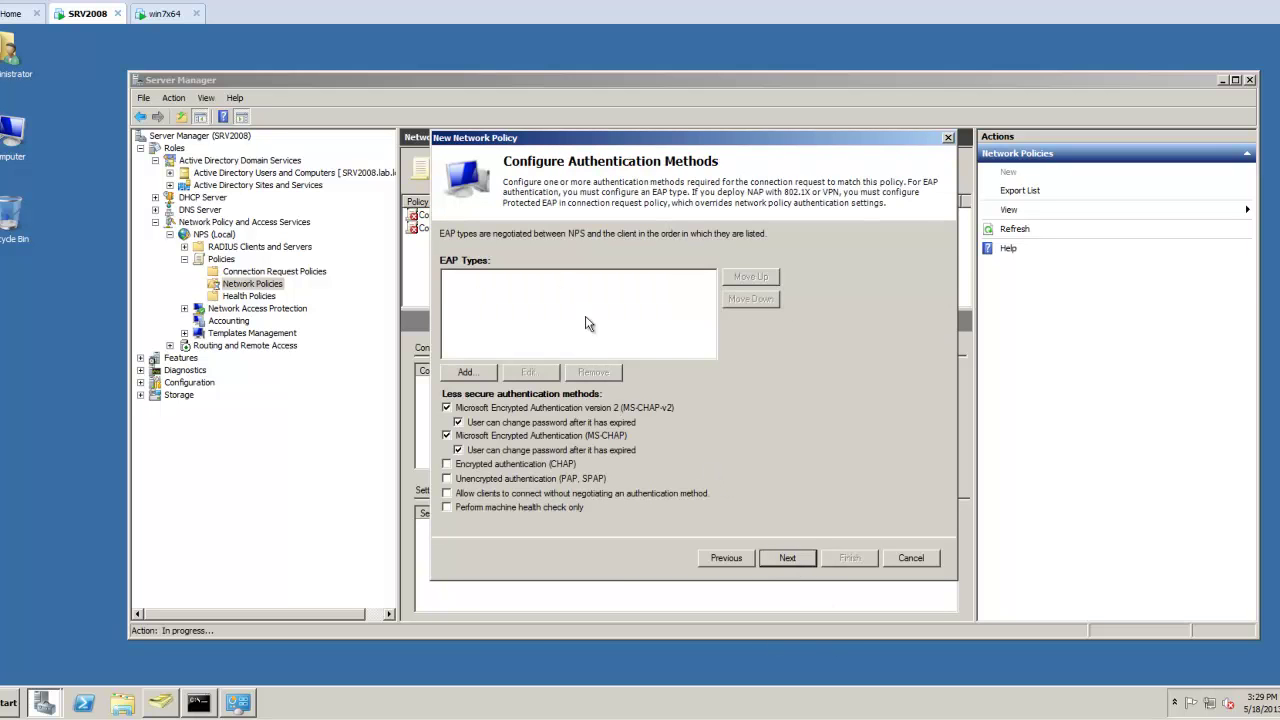
left_click(789, 558)
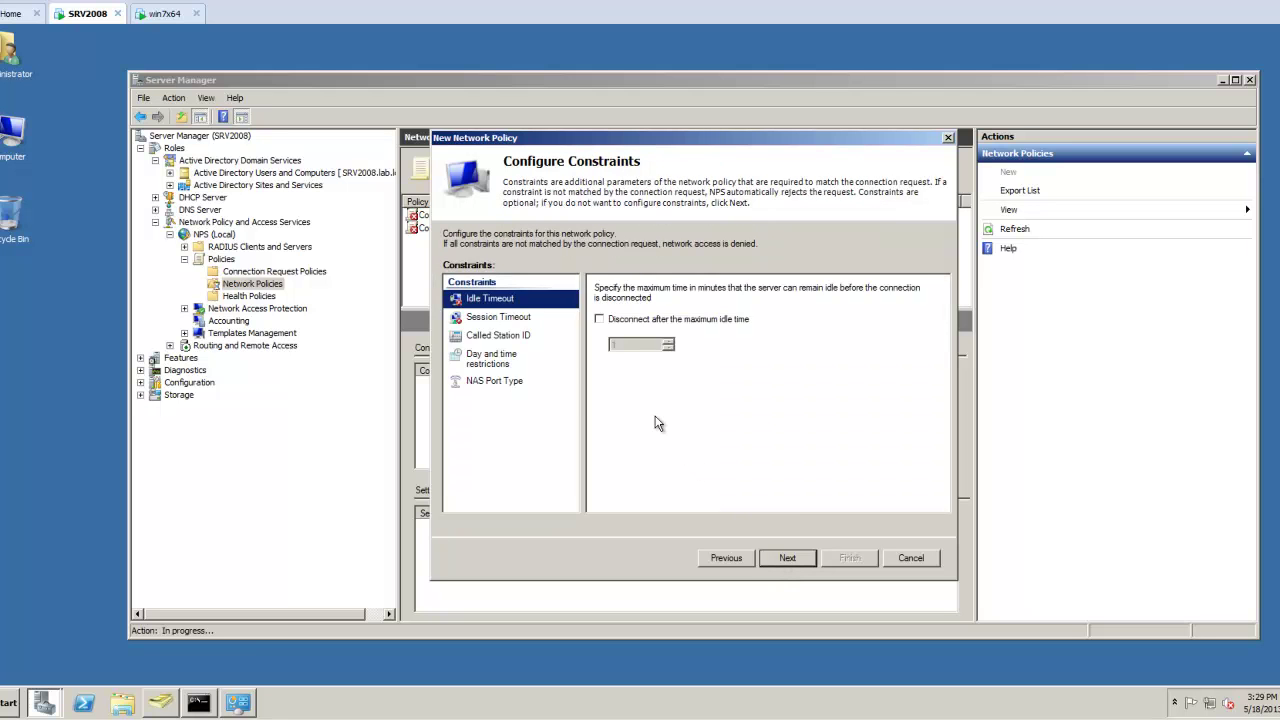
left_click(510, 364)
left_click(607, 288)
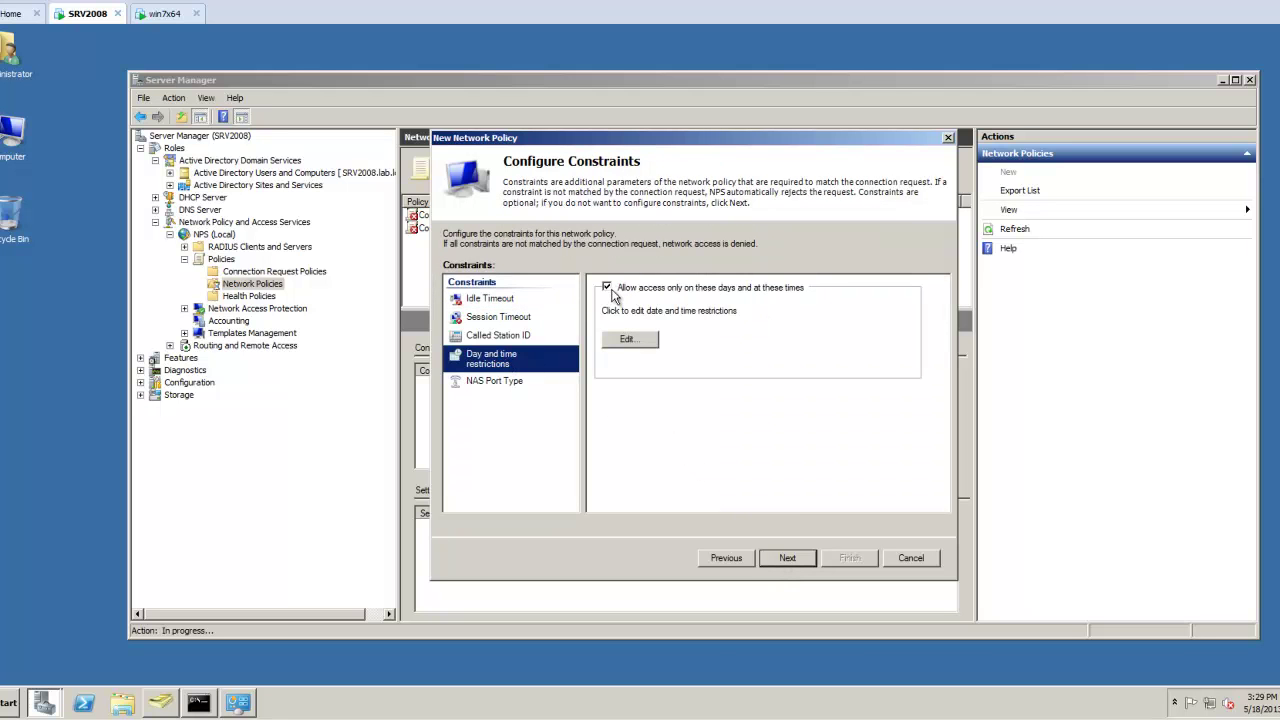
left_click(620, 340)
left_click(651, 428)
left_click_drag(572, 426, 755, 418)
left_click(786, 366)
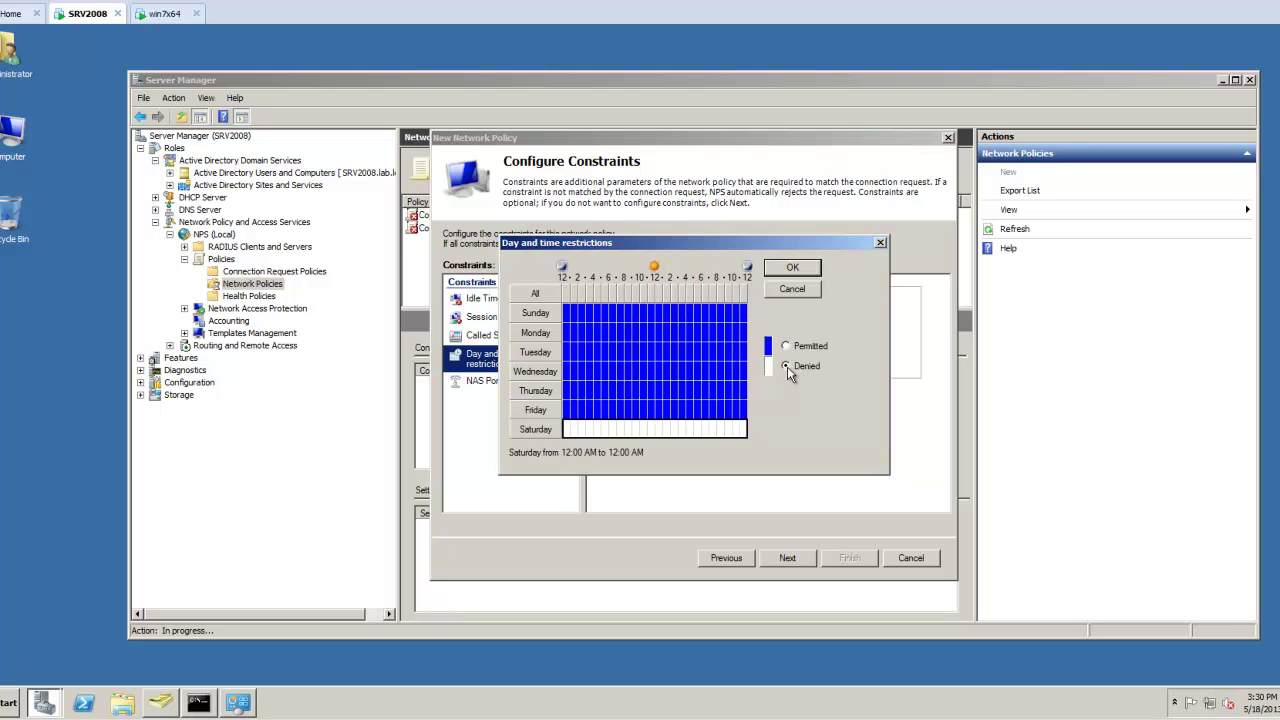
left_click(792, 268)
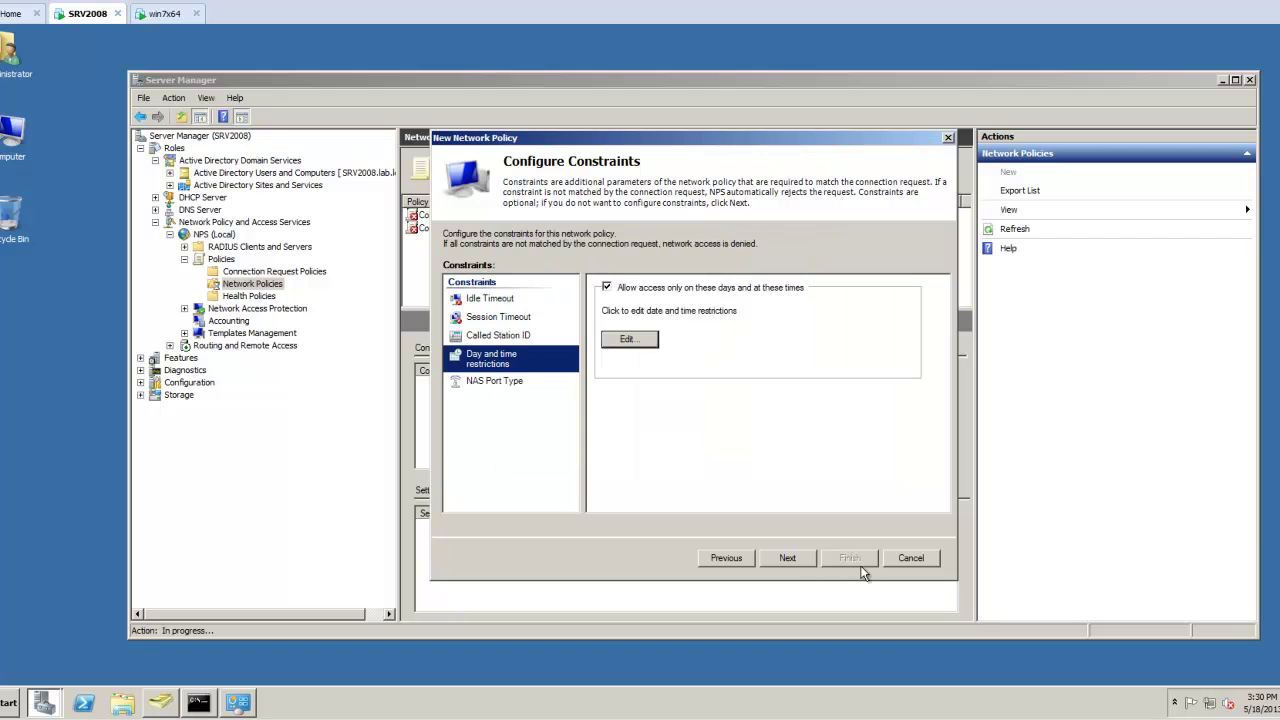
Review the policy settings and finish creating VPN_Policy.
left_click(788, 560)
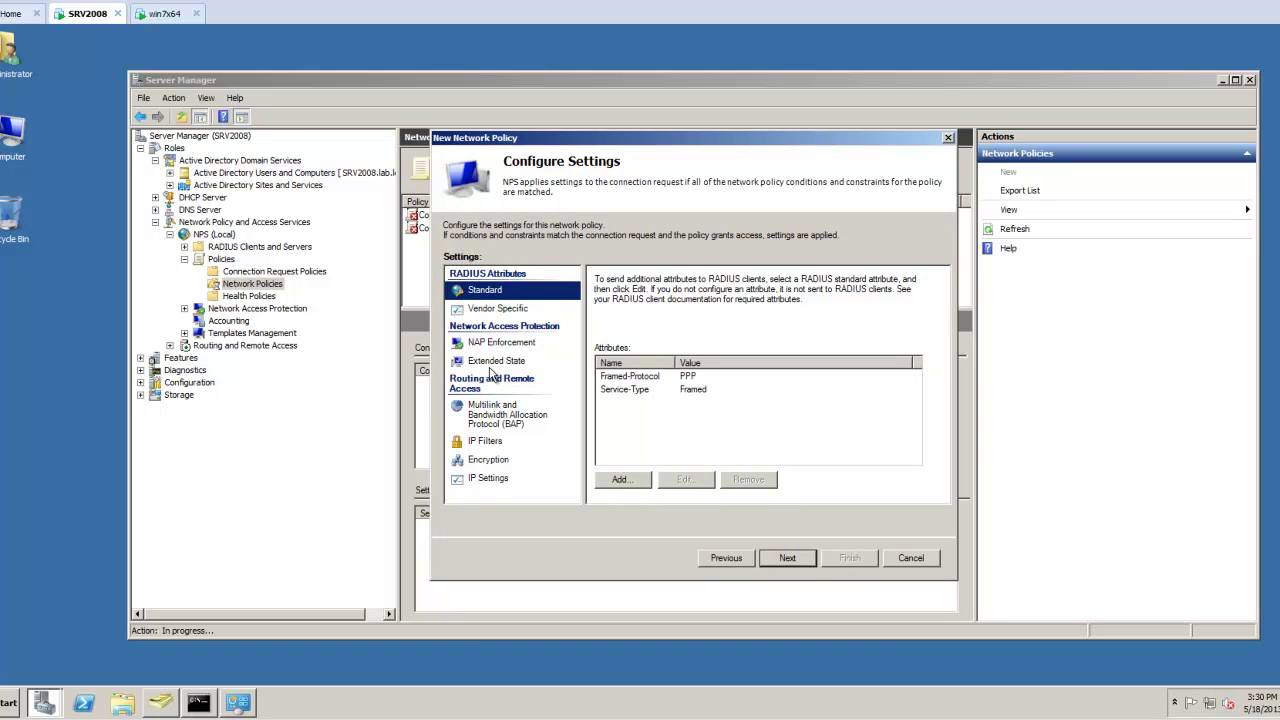
left_click(488, 478)
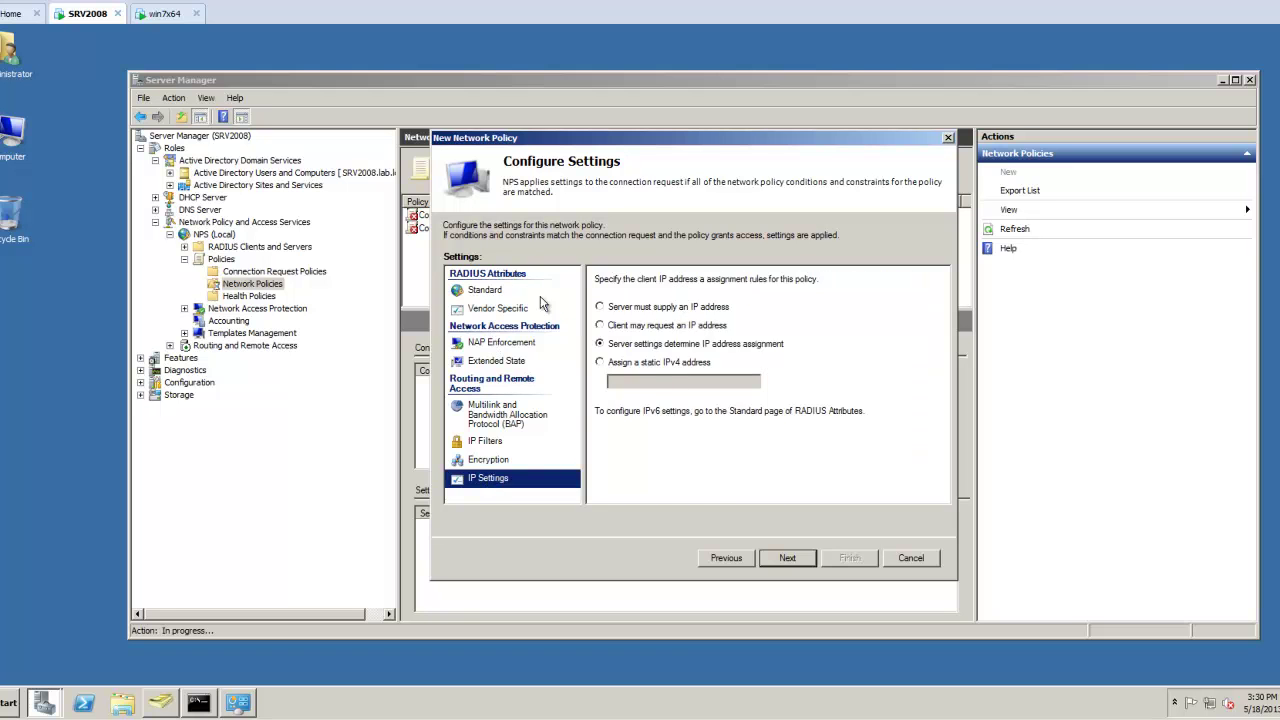
left_click(487, 296)
left_click(789, 558)
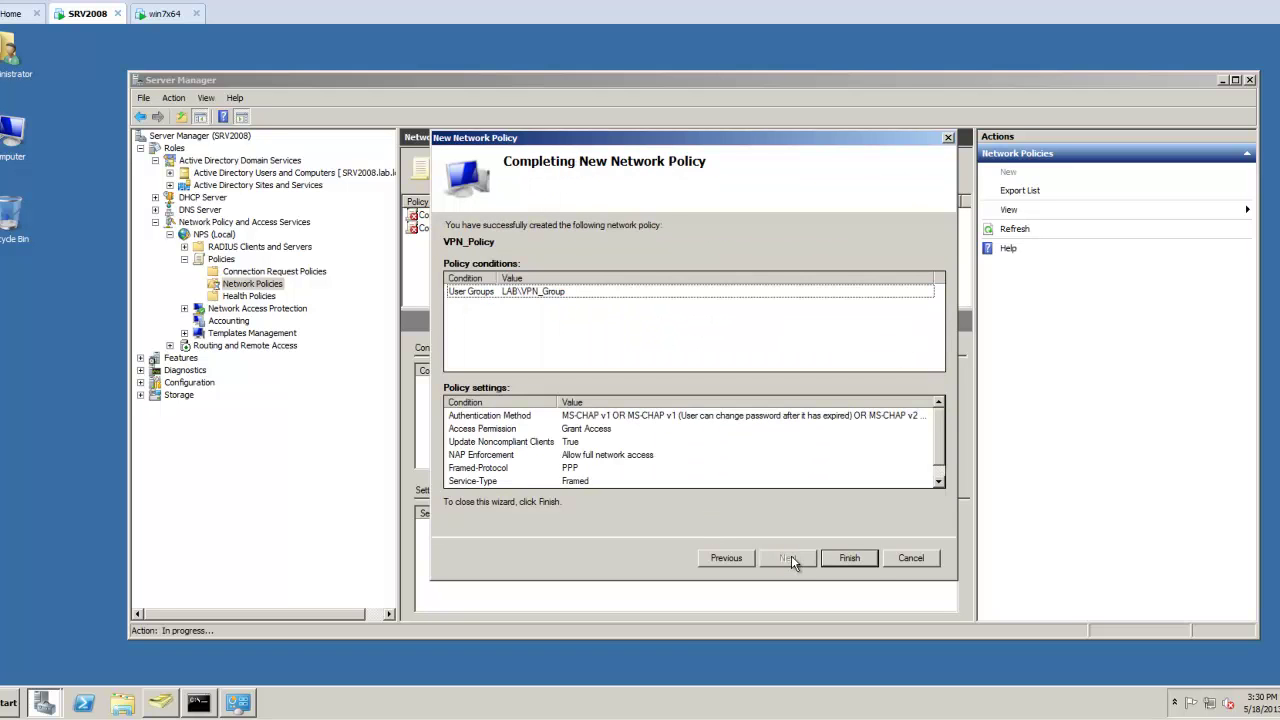
left_click(867, 560)
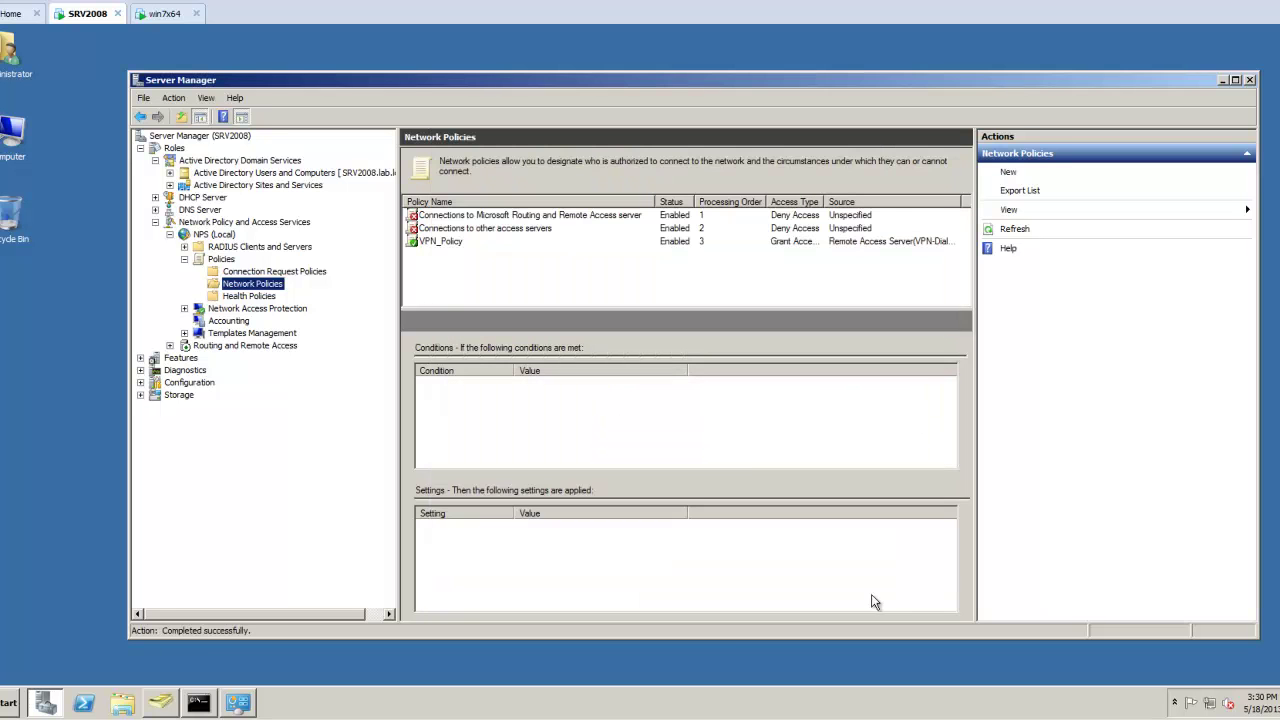
Move VPN_Policy up twice so its processing order is 1.
left_click(447, 242)
right_click(447, 242)
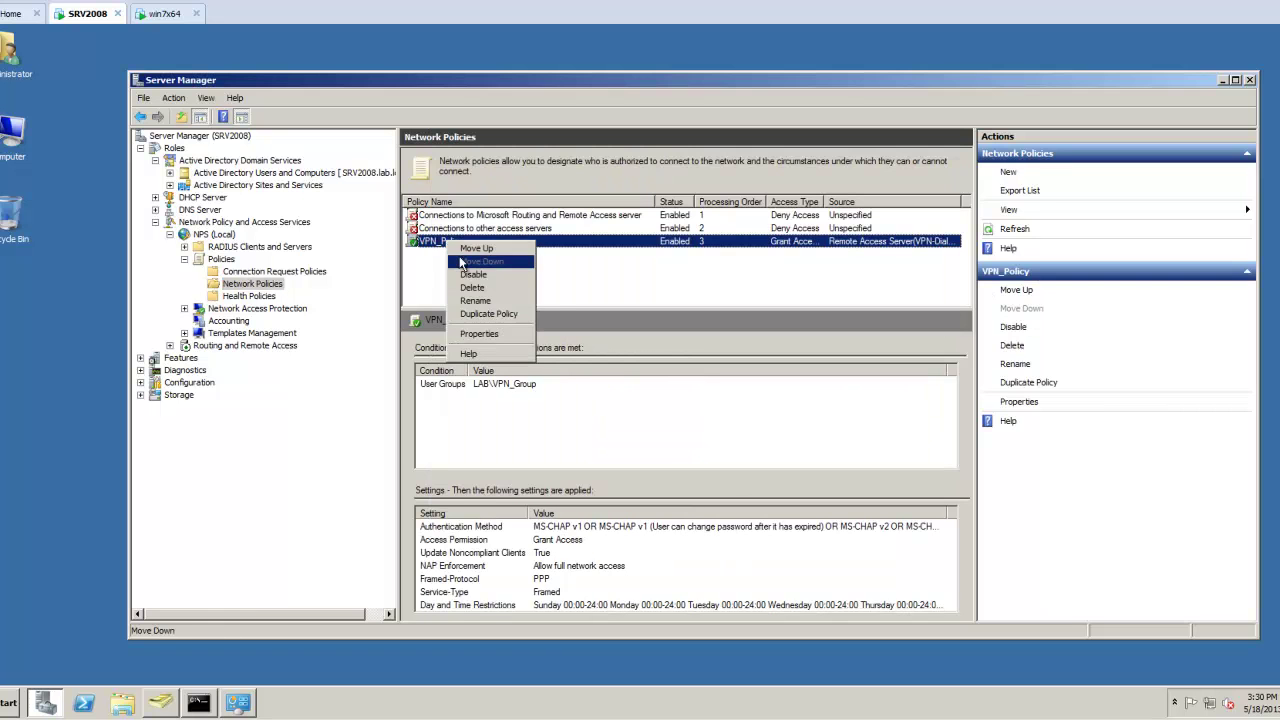
left_click(474, 248)
right_click(453, 229)
left_click(467, 247)
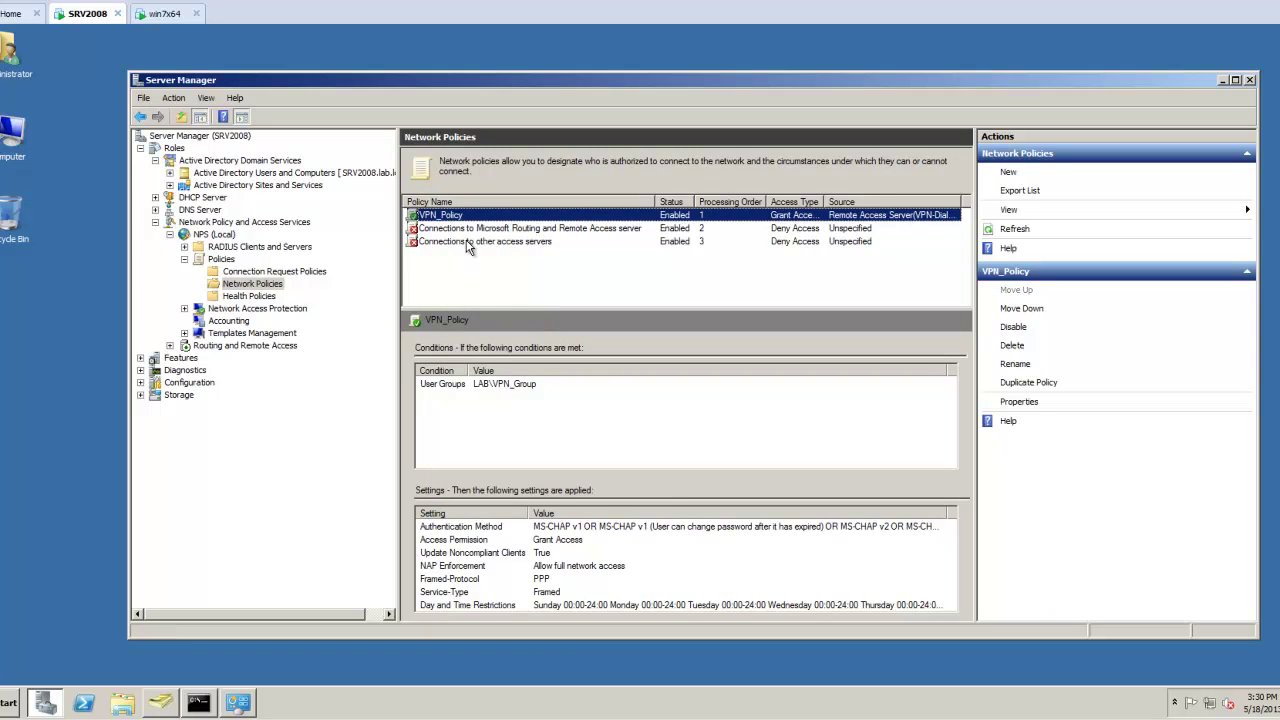
left_click(452, 221)
left_click(414, 218)
On the Windows 7 client, start a new workplace VPN connection from Network and Sharing Center.
left_click(155, 15)
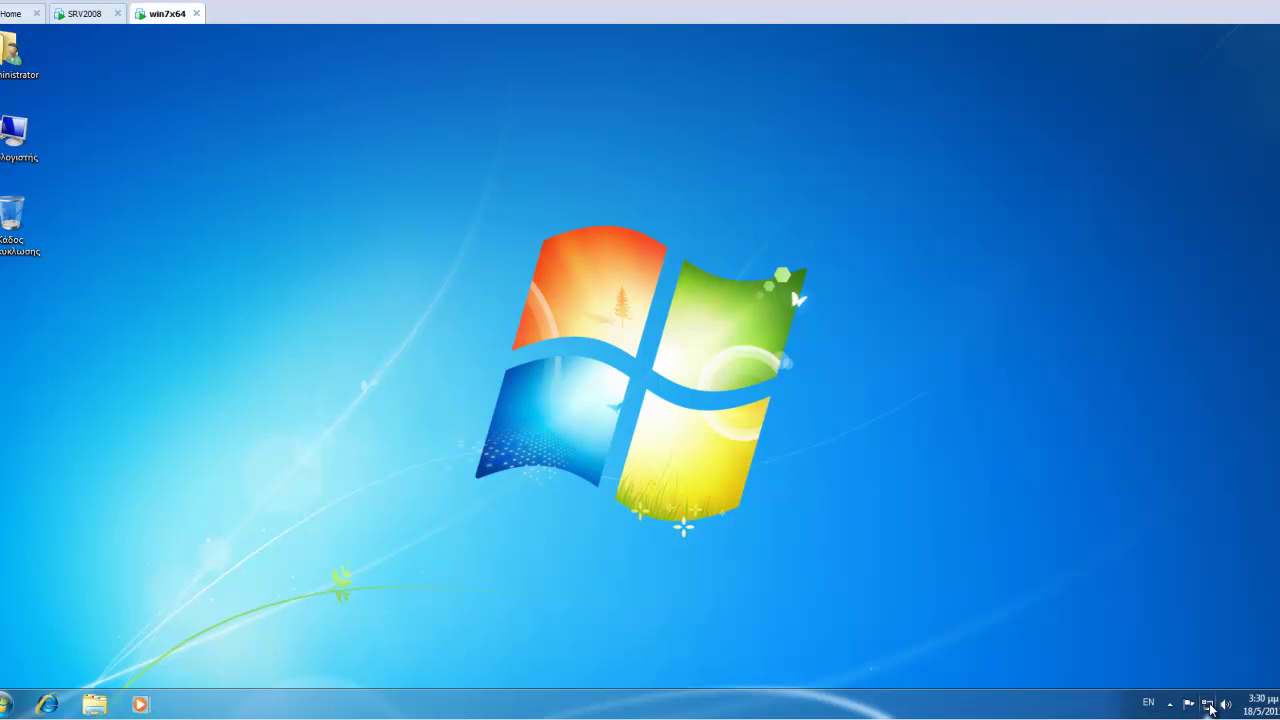
left_click(1208, 704)
left_click(1197, 664)
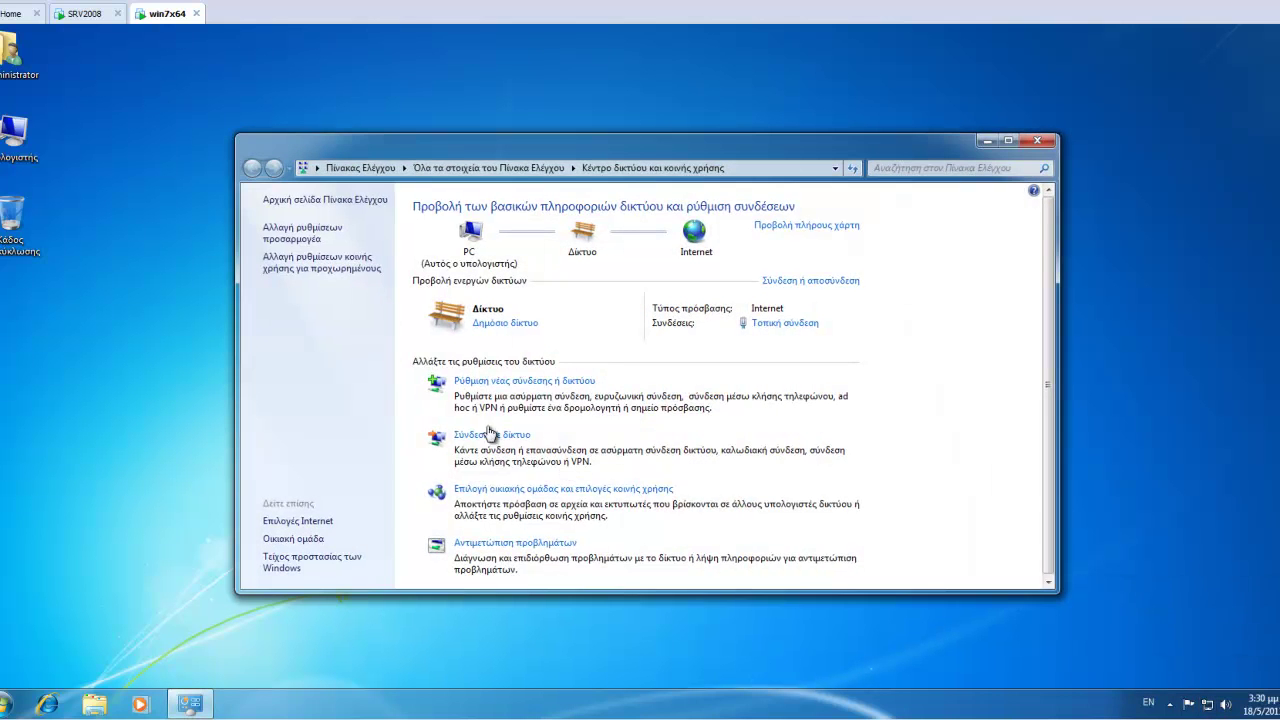
left_click(484, 386)
left_click(509, 377)
left_click(766, 510)
left_click(572, 312)
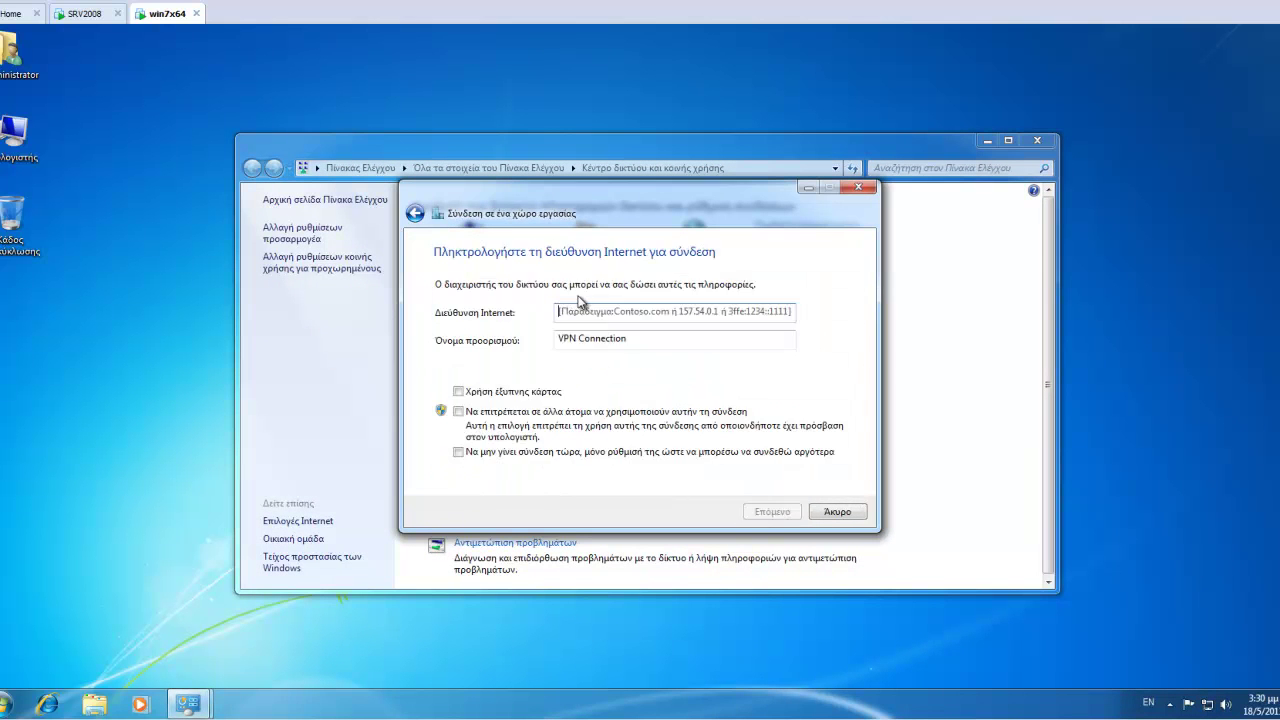
Enter VPN address 192.168.2.9, the user credentials and domain LAB, and start connecting.
type("192.168.2.9")
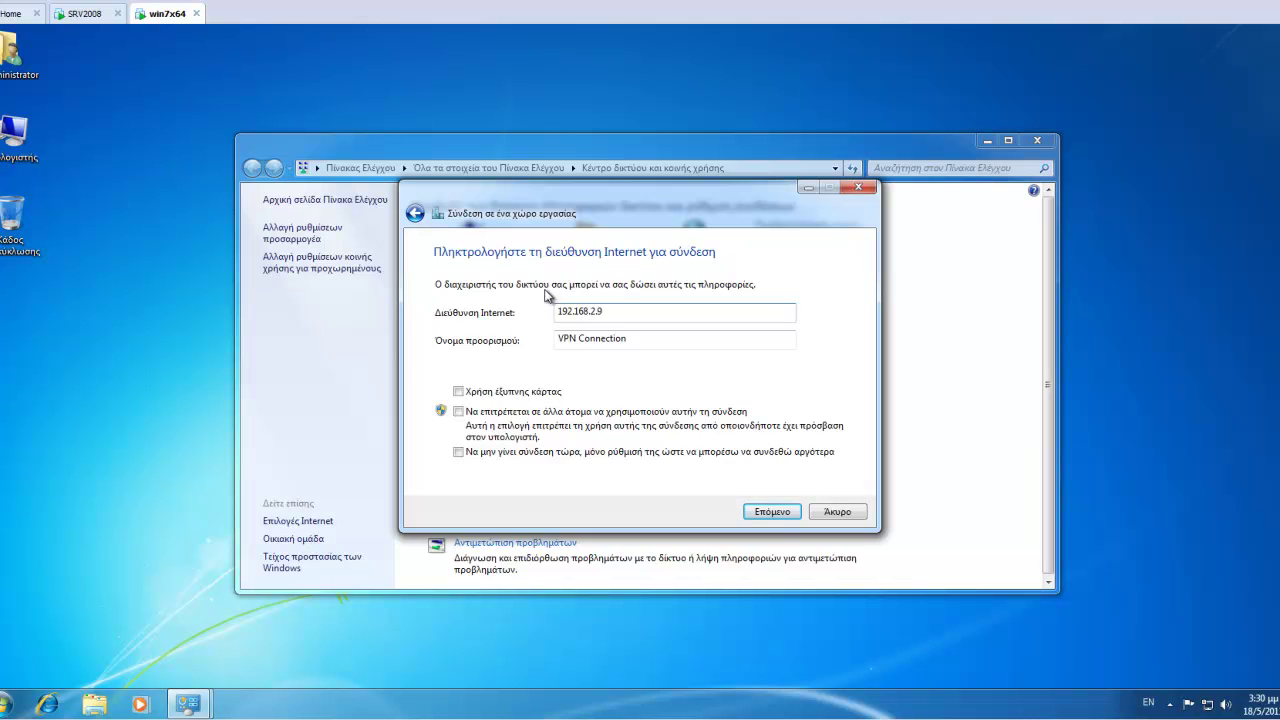
left_click(772, 512)
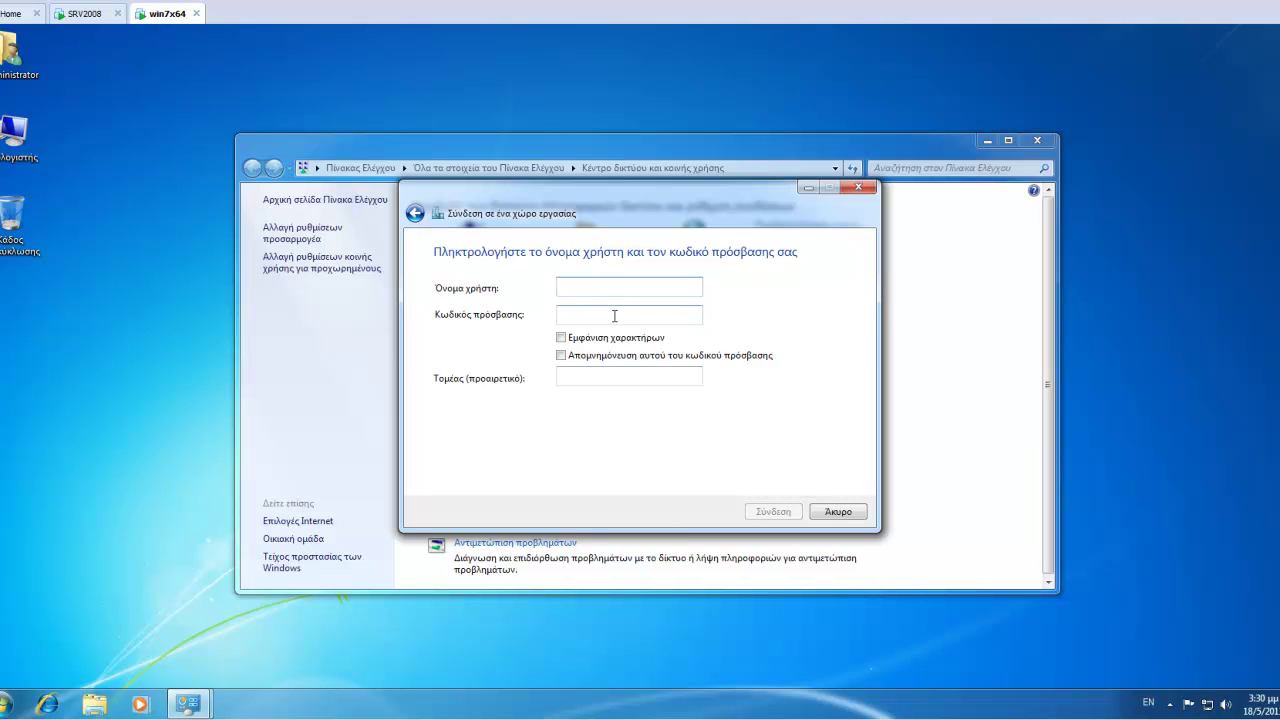
type("user")
key("Tab")
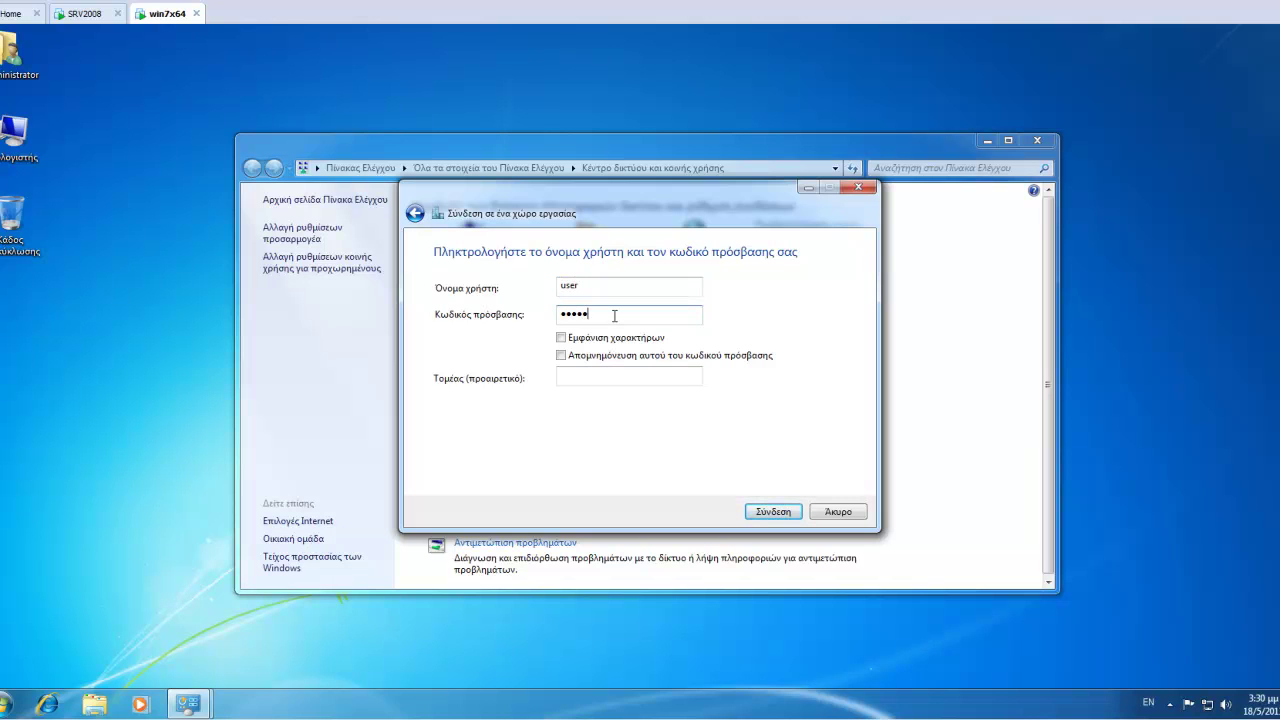
left_click(586, 378)
type("LAB.LOCAL")
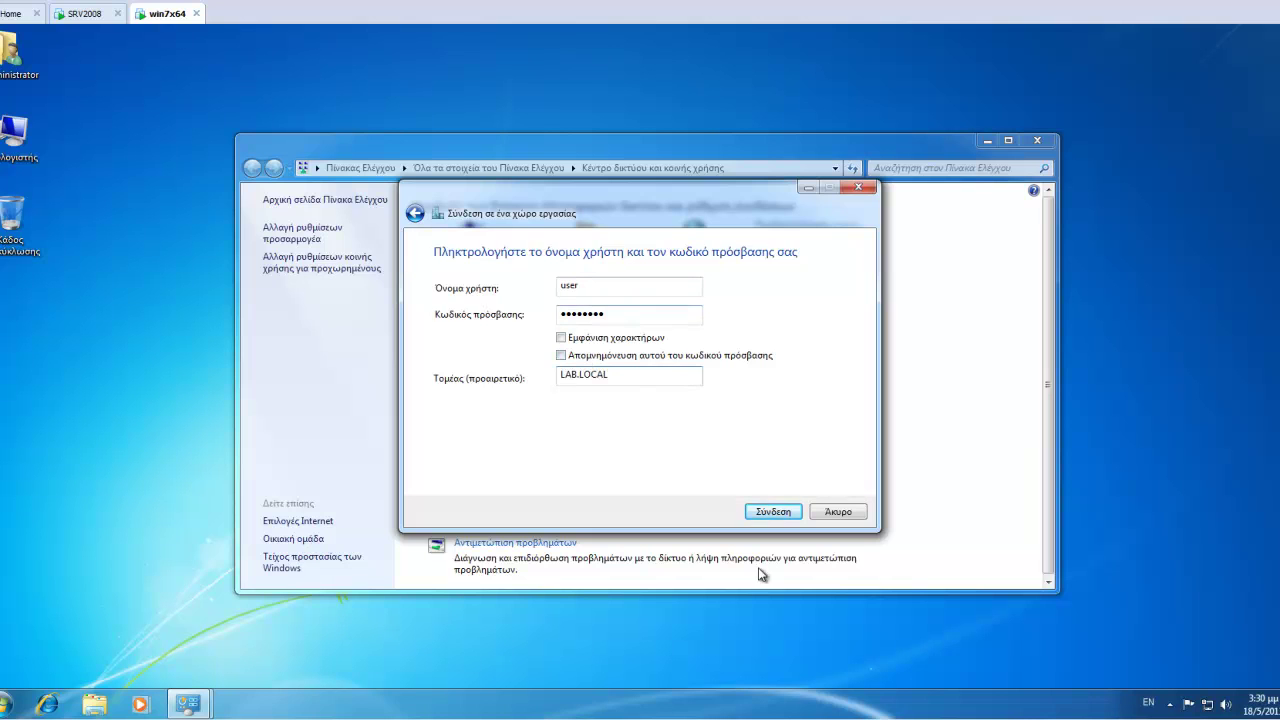
left_click(774, 512)
left_click(773, 513)
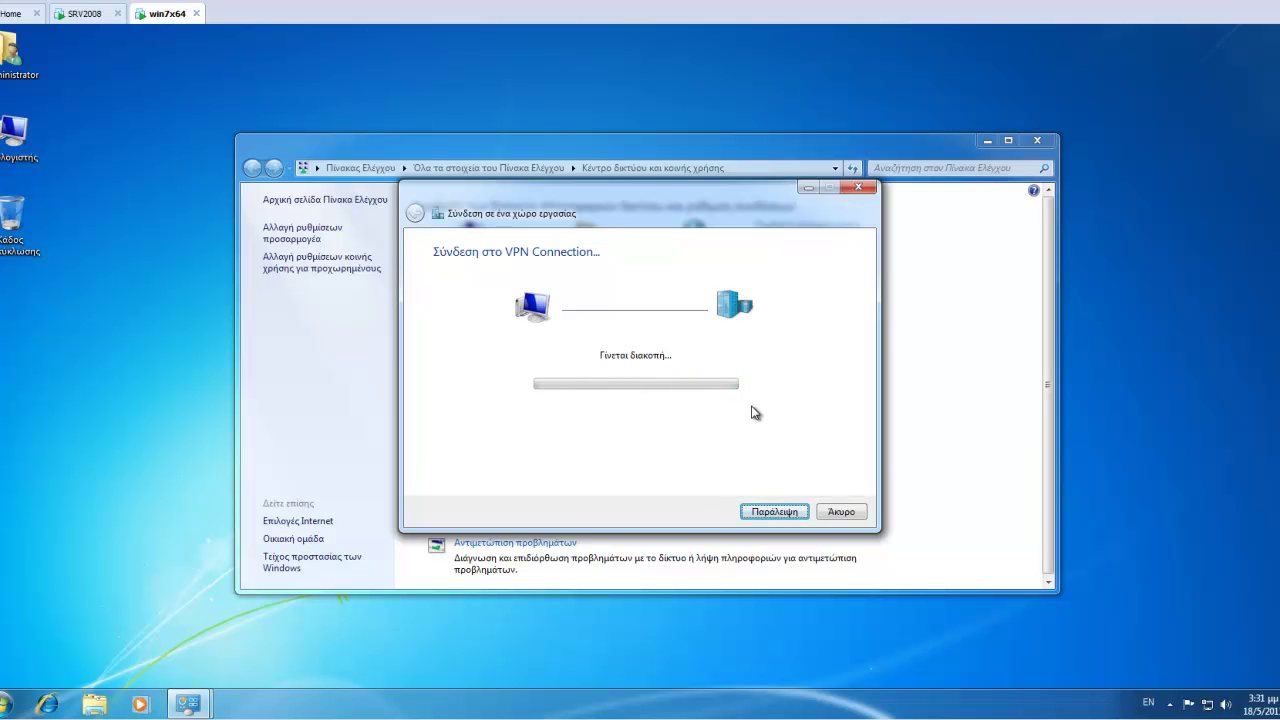
Retry the VPN Connection from the network popup with a corrected user name, then dismiss error 812.
left_click_drag(649, 199, 816, 295)
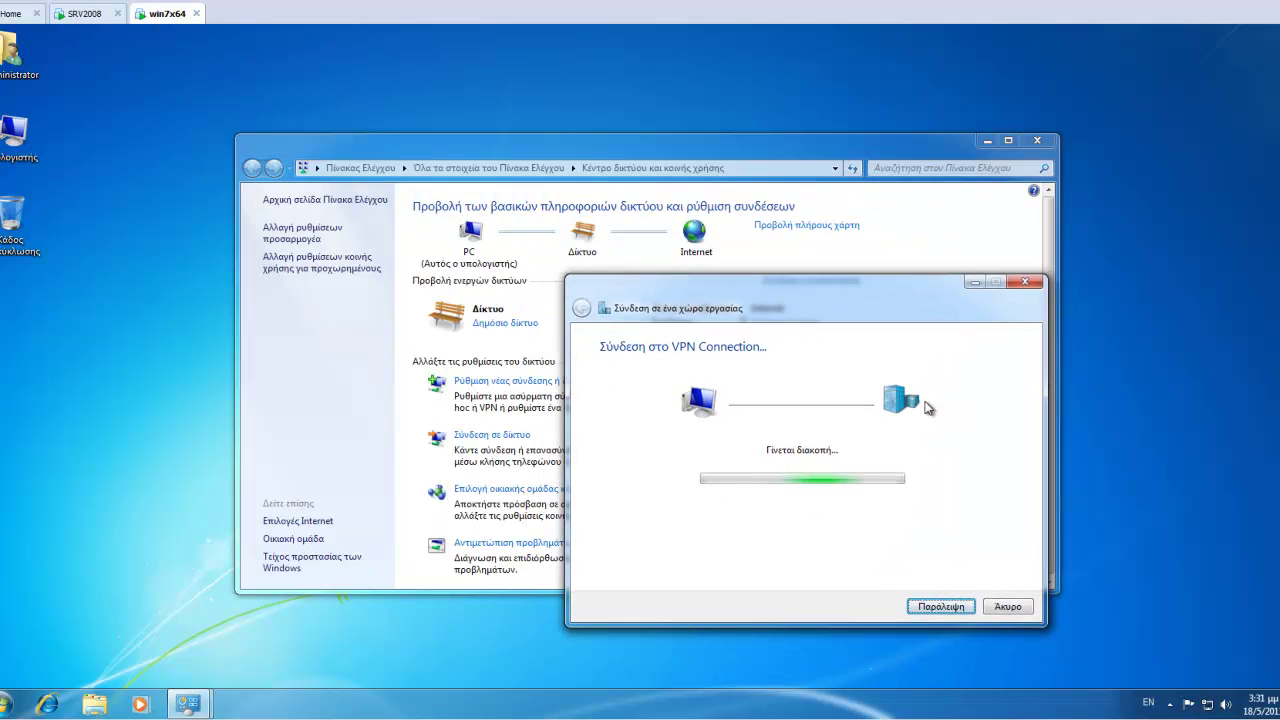
left_click(1207, 704)
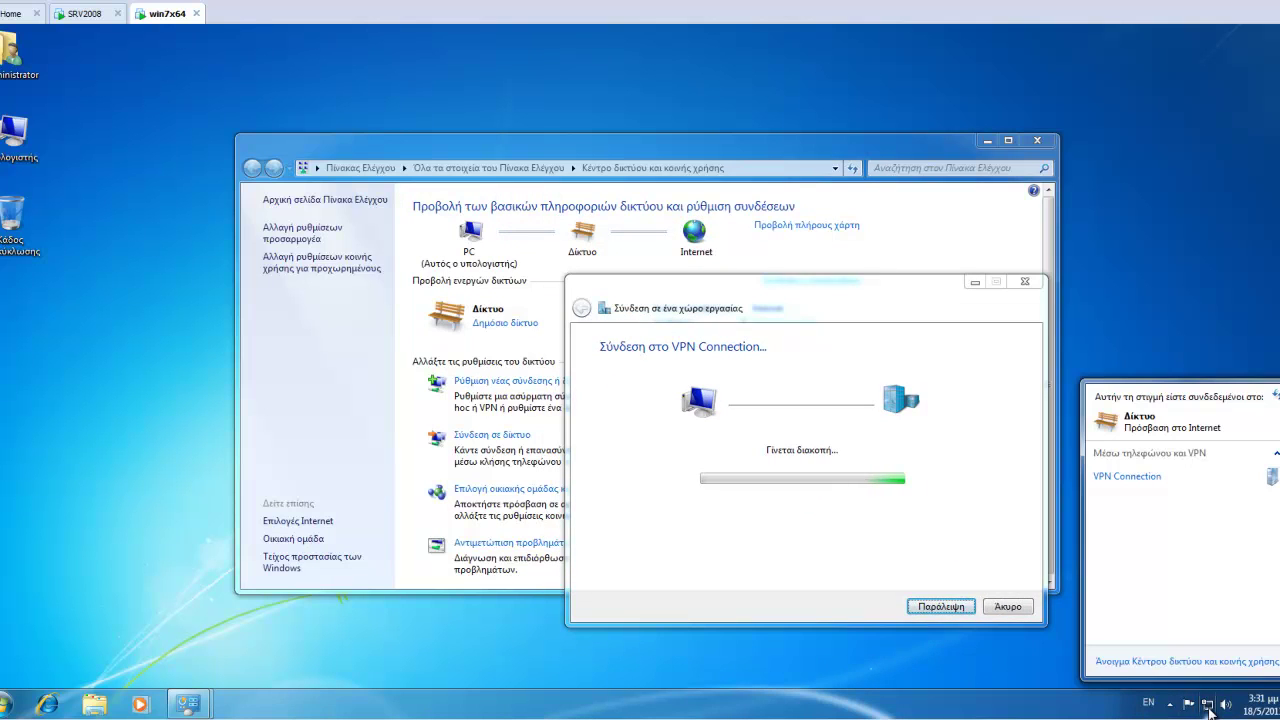
left_click(1004, 606)
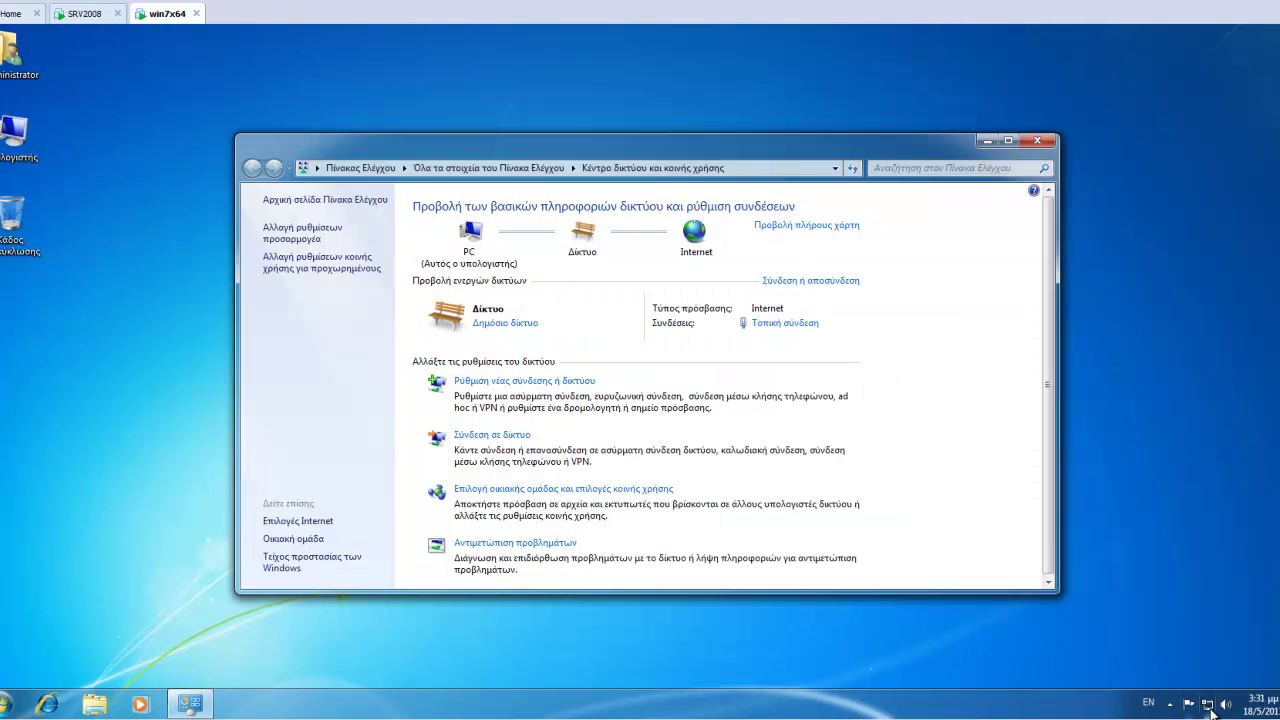
left_click(1134, 478)
left_click(1250, 502)
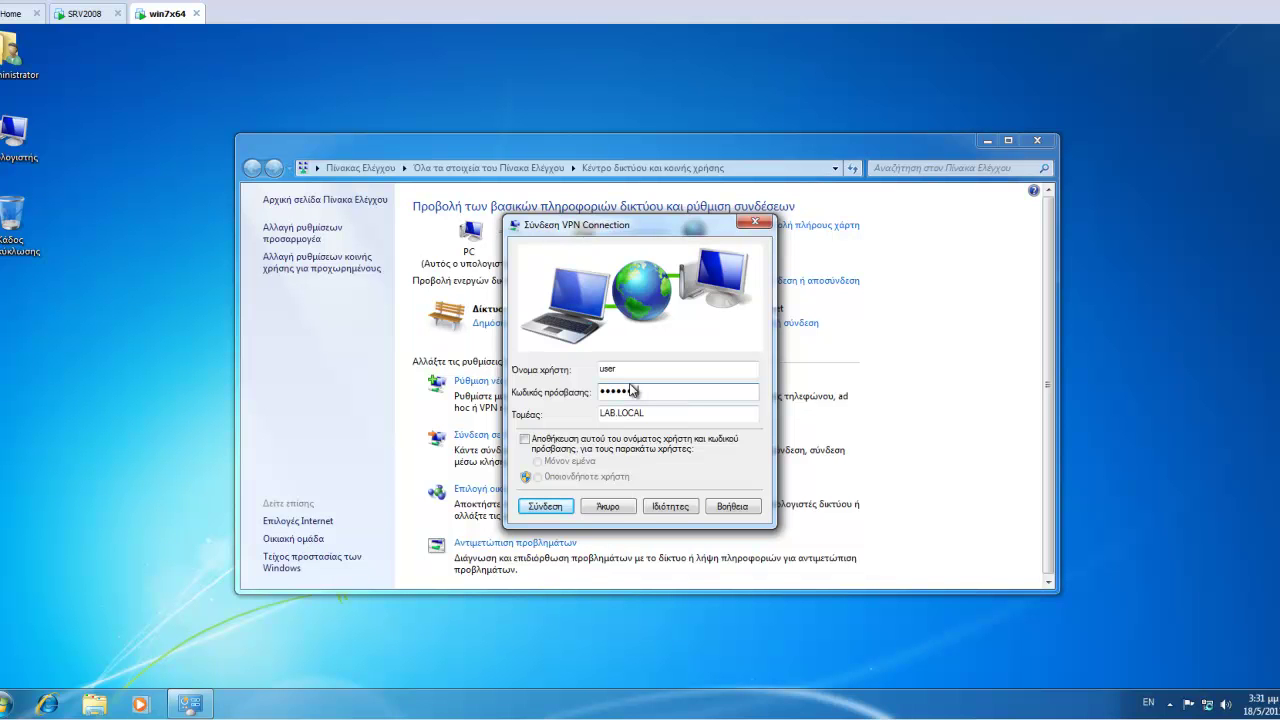
left_click(558, 506)
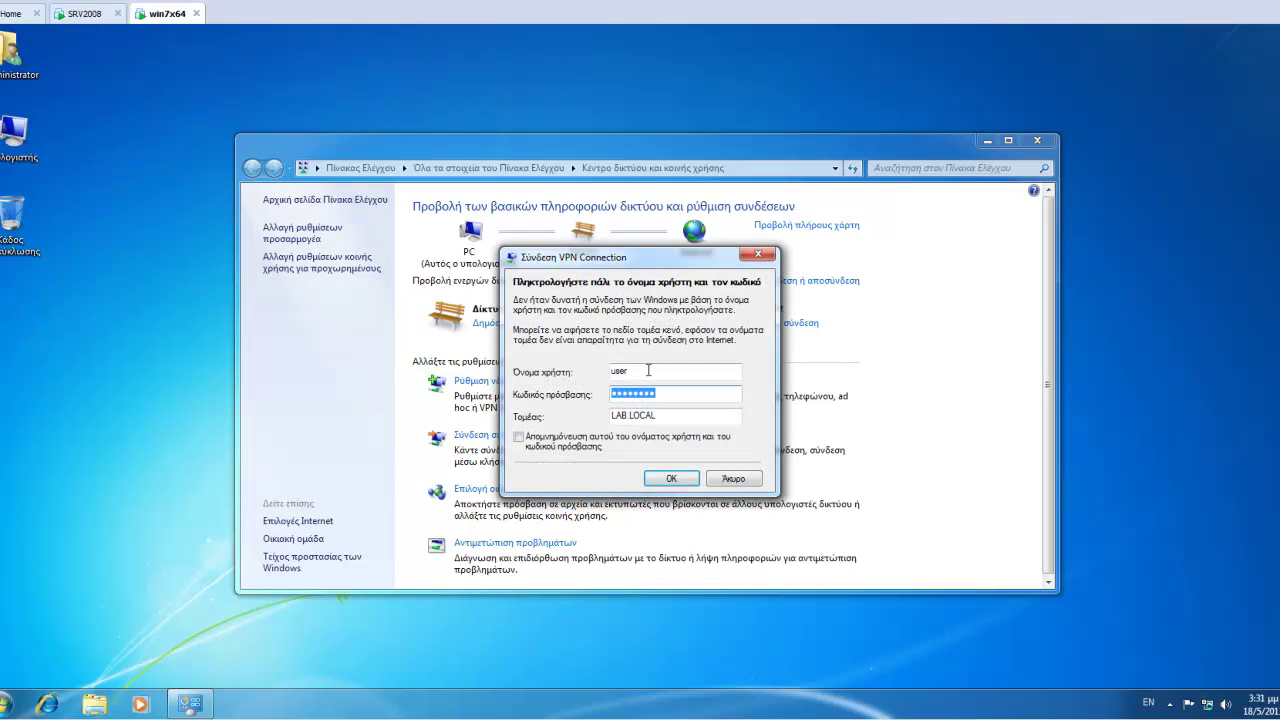
left_click(648, 370)
type("1")
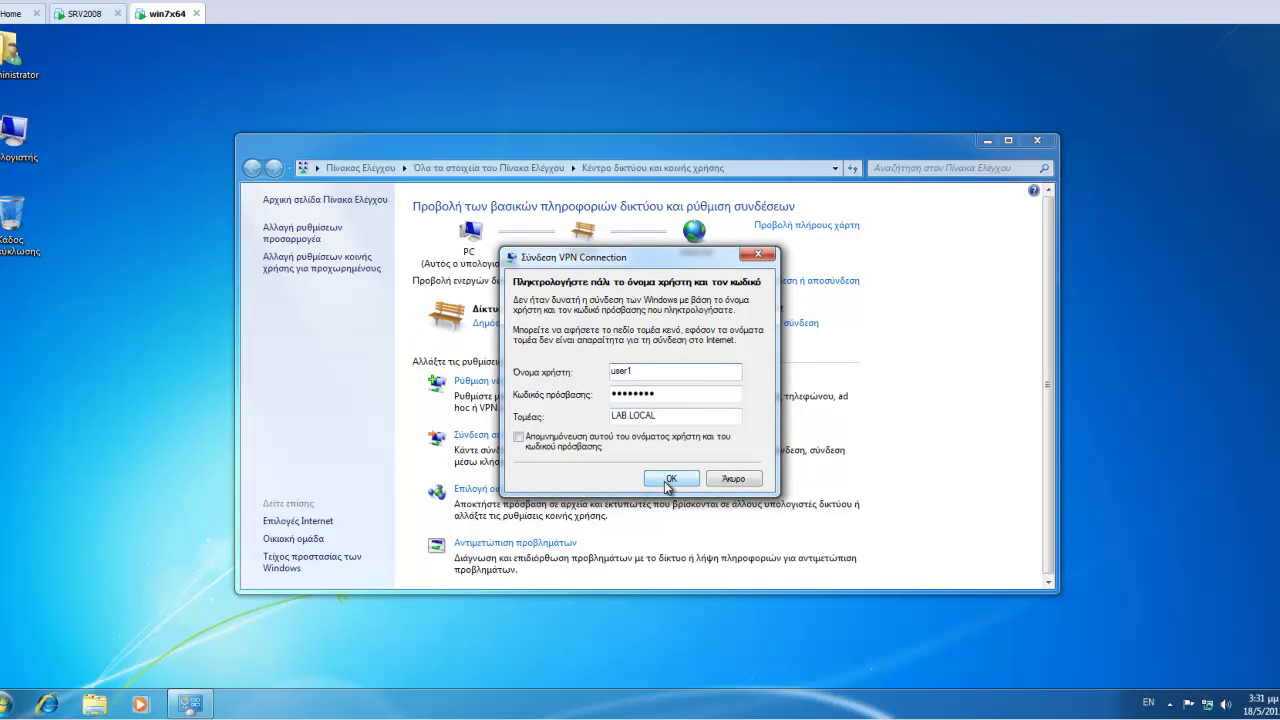
left_click(668, 480)
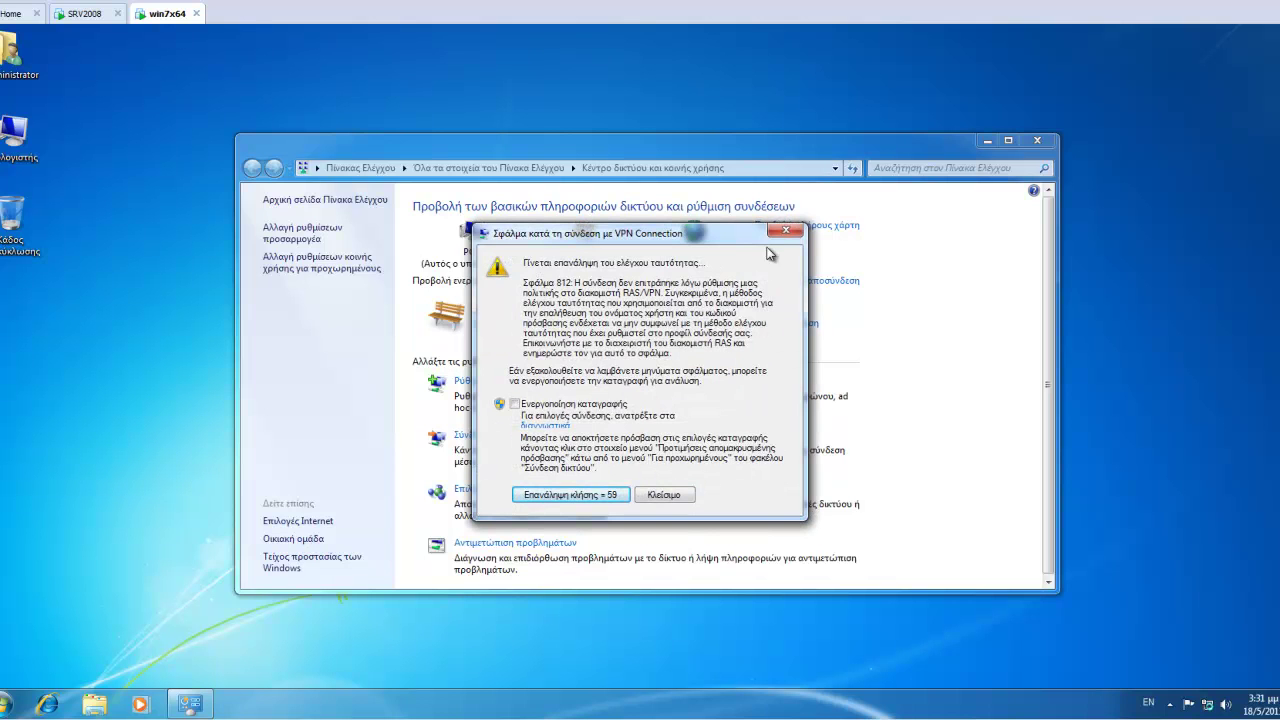
left_click(785, 231)
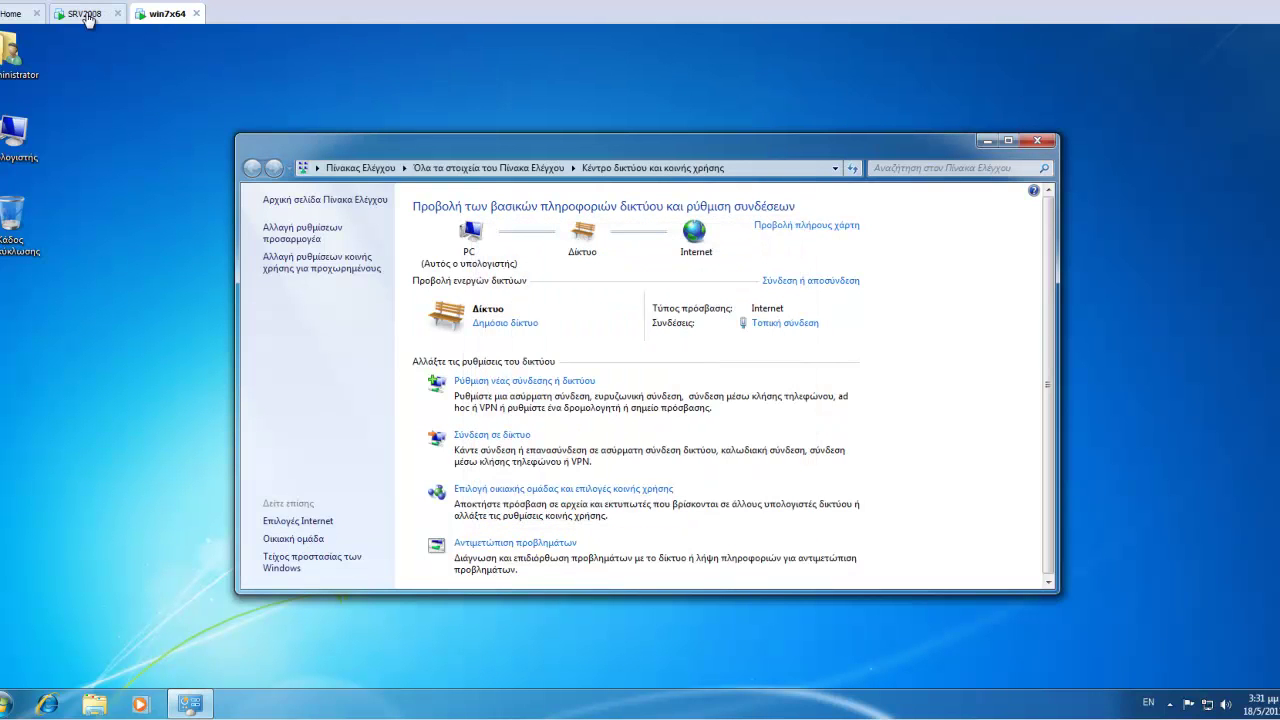
On the server, open VPN_Policy's properties at the Day and time restrictions constraint.
left_click(110, 18)
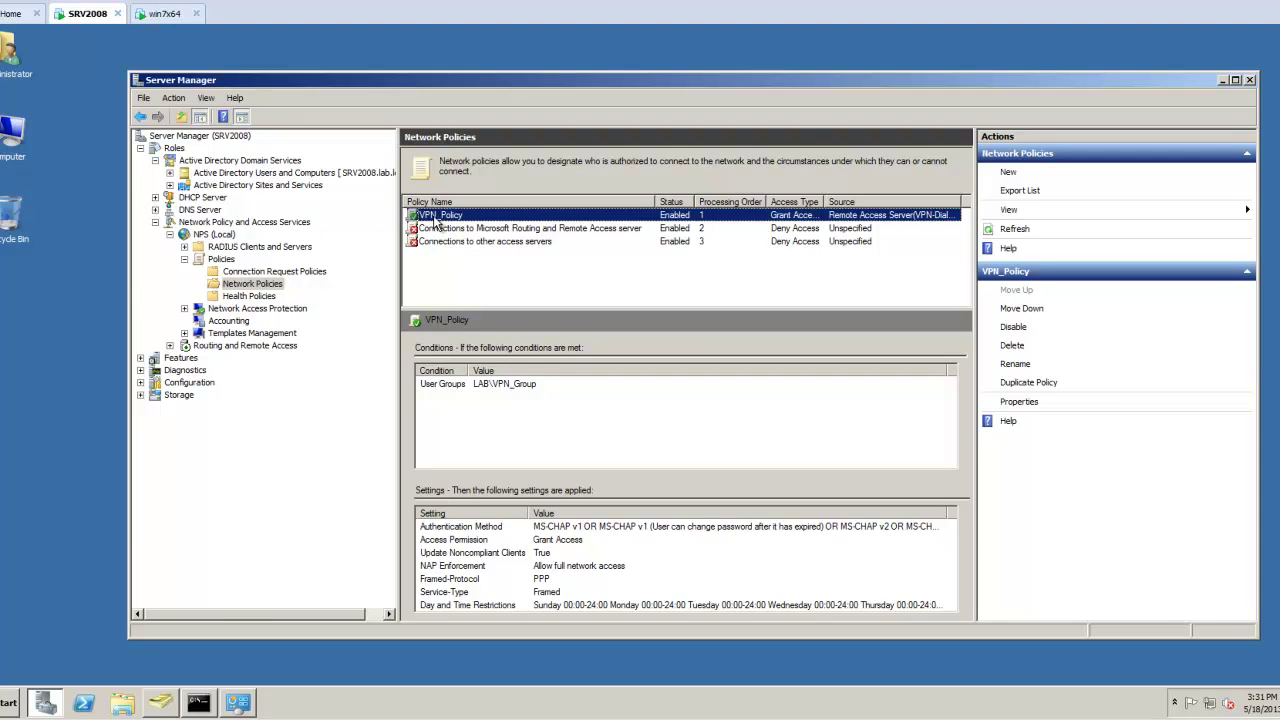
right_click(436, 221)
left_click(479, 308)
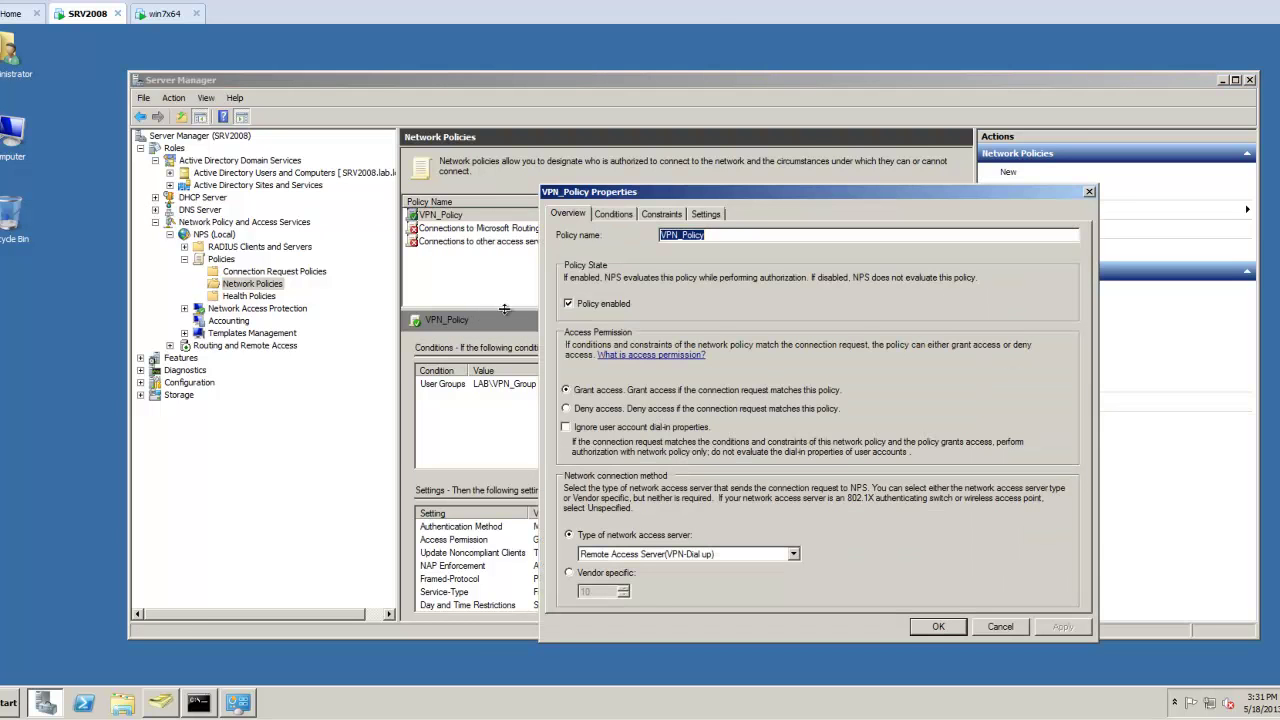
left_click(624, 216)
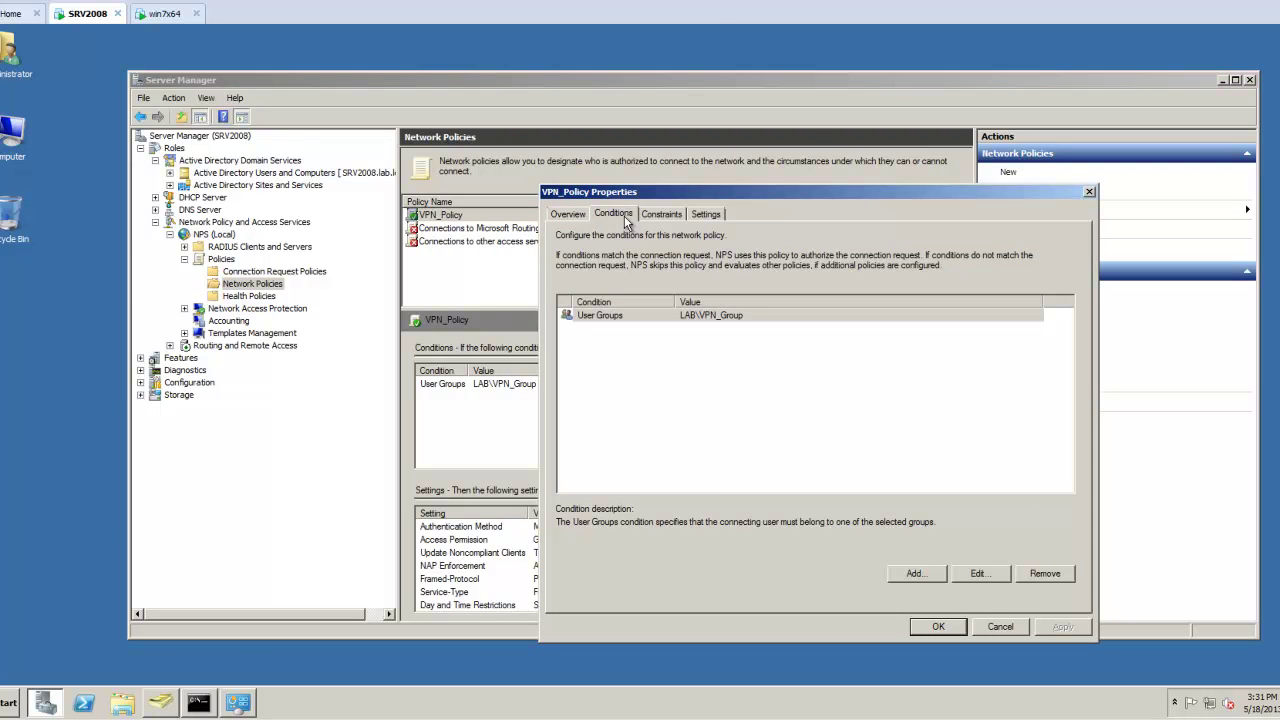
left_click(661, 214)
left_click(628, 374)
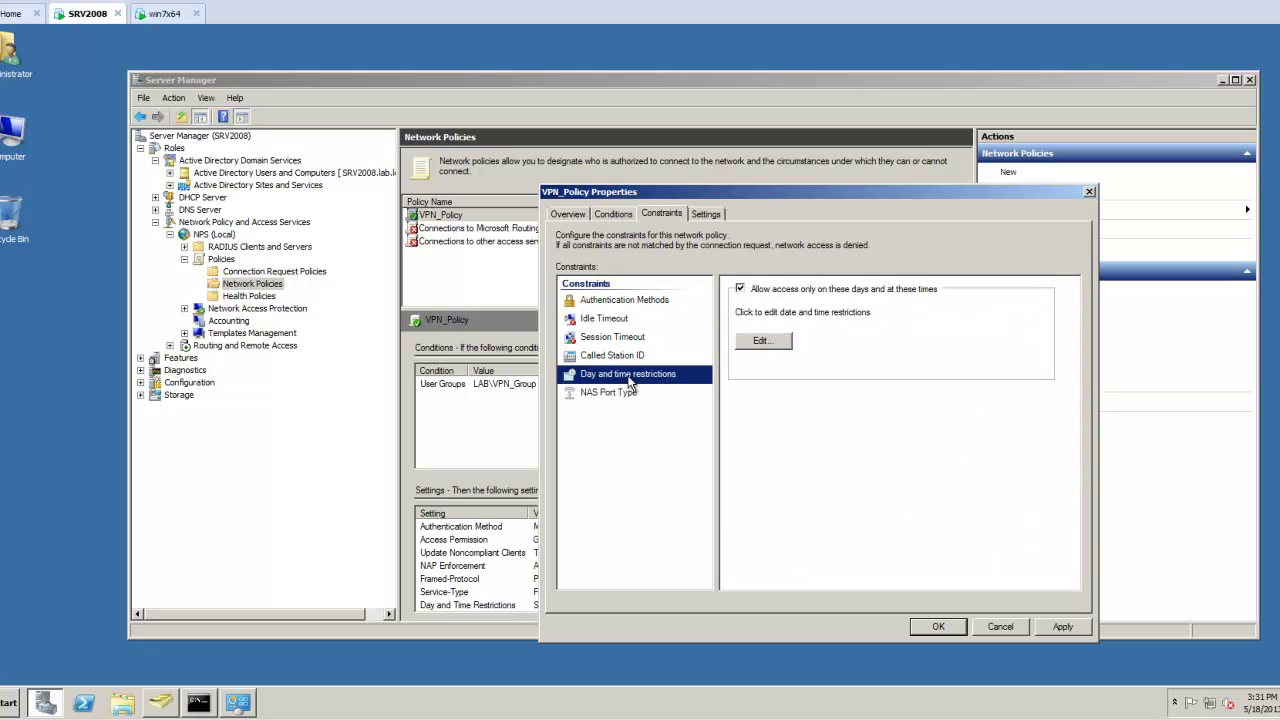
Turn off the day and time restriction so VPN_Policy allows access anytime, and save it.
left_click(776, 345)
left_click(910, 424)
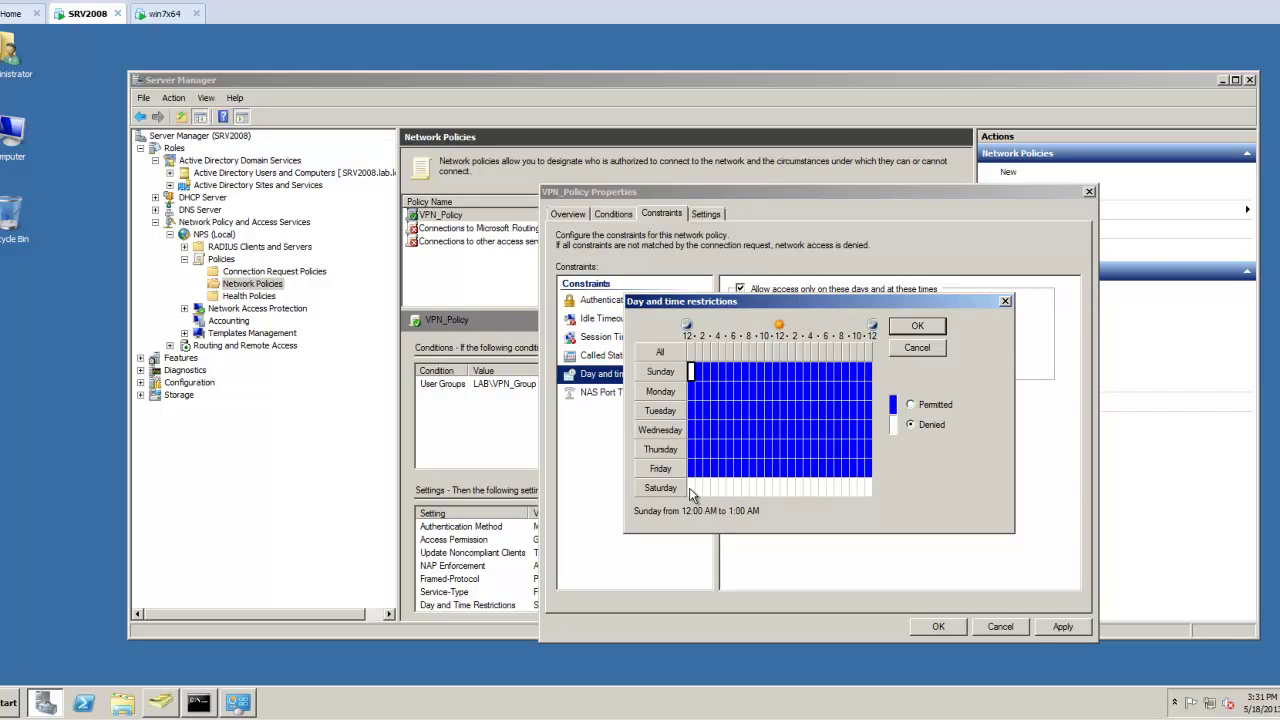
left_click(910, 404)
left_click(917, 348)
left_click(740, 289)
left_click(1061, 627)
left_click(940, 627)
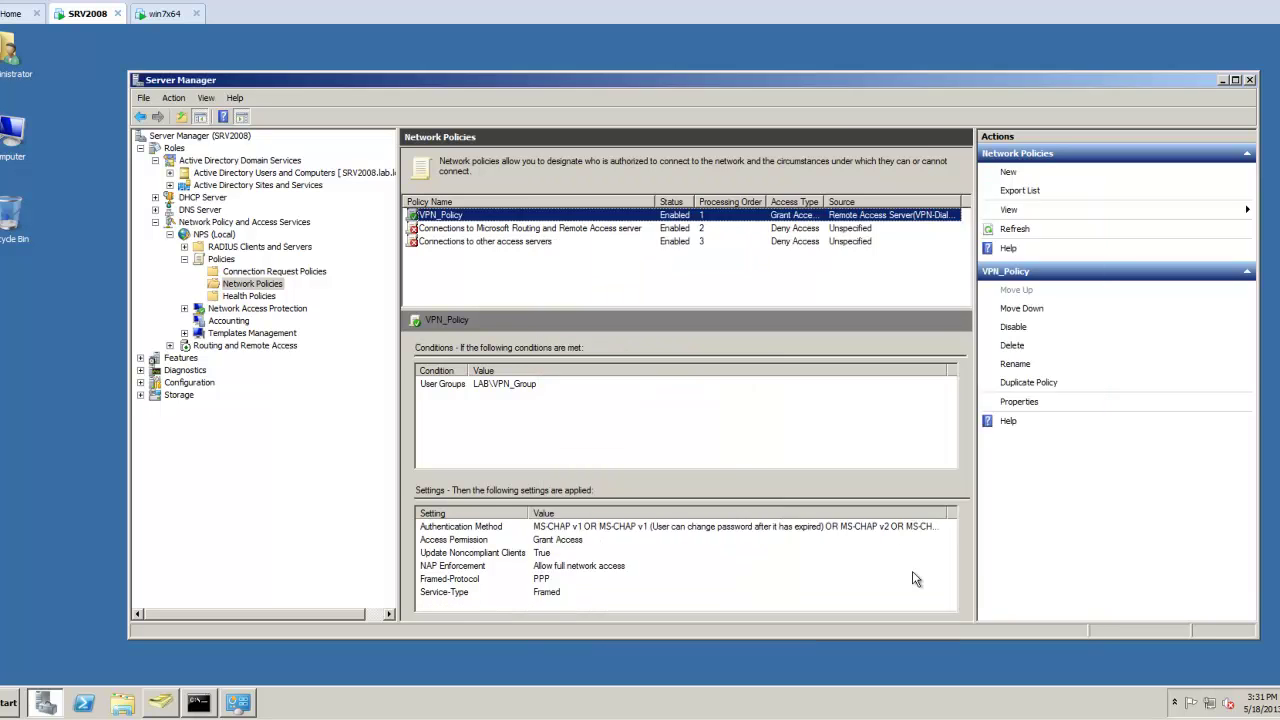
left_click(164, 13)
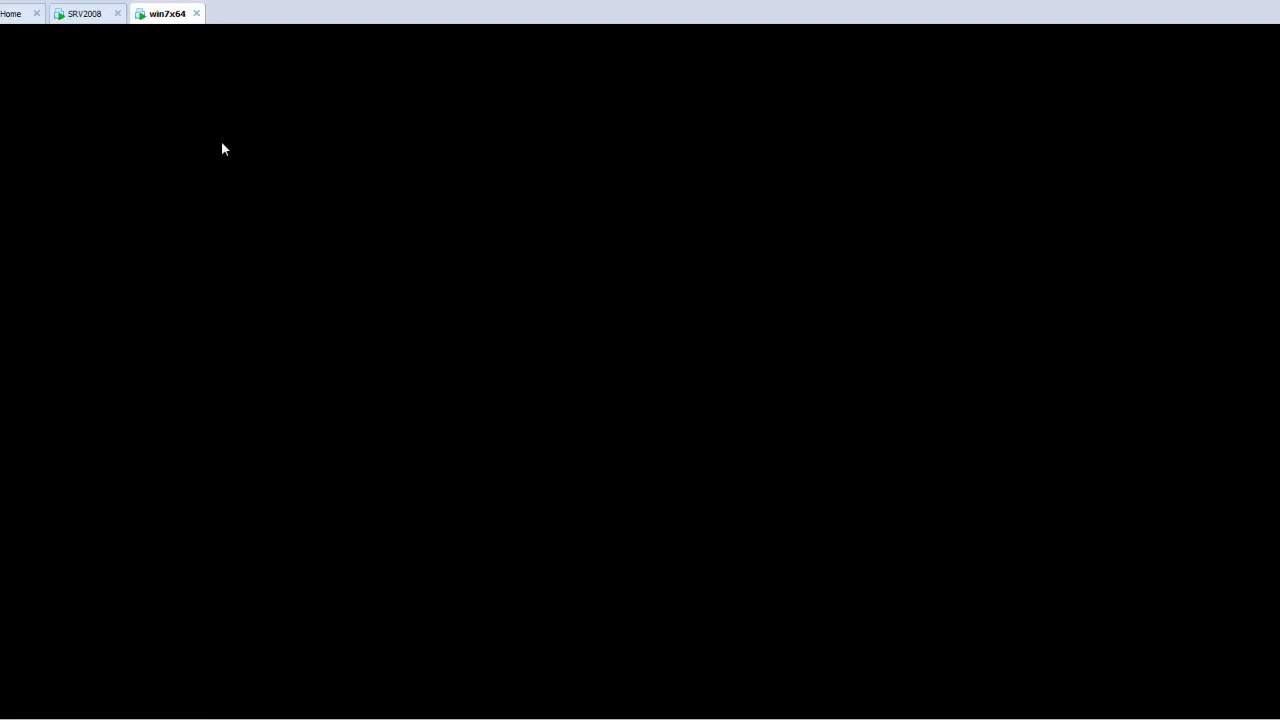
Connect the VPN Connection with the lab user name, its password and domain LAB, saving the credentials.
left_click(1208, 704)
left_click(1160, 478)
left_click(1224, 496)
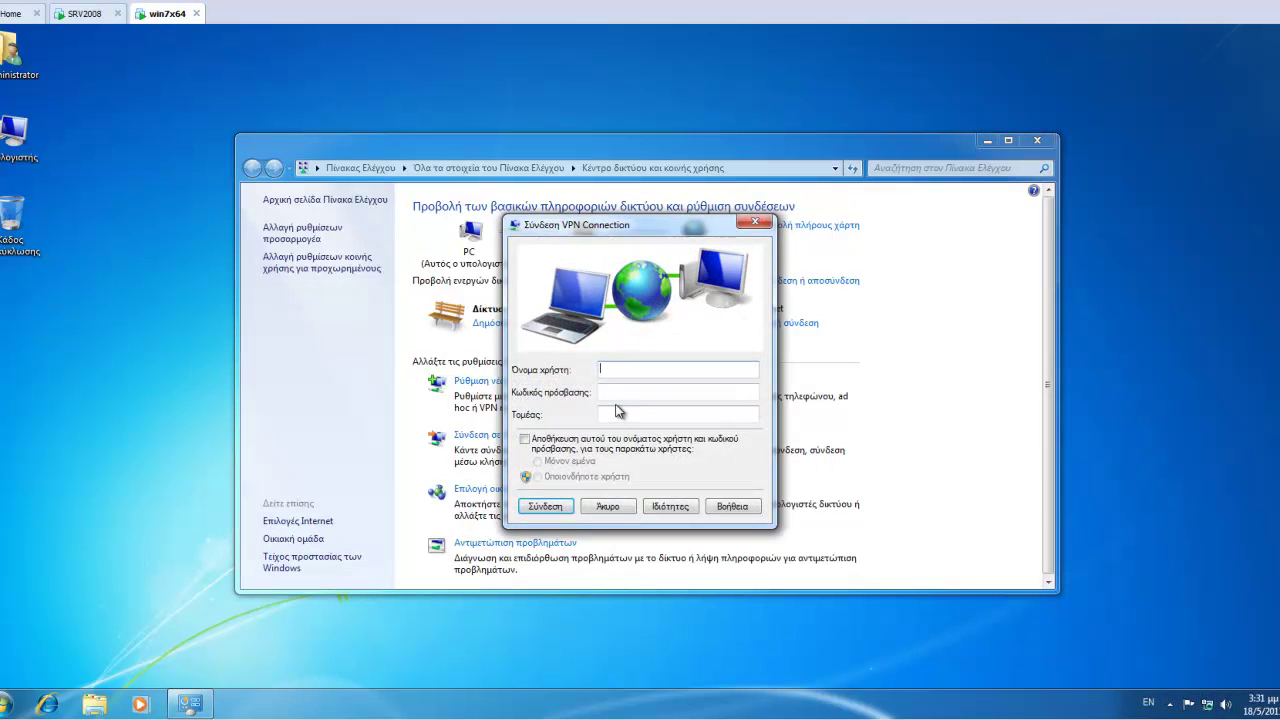
type("user1")
key("Tab")
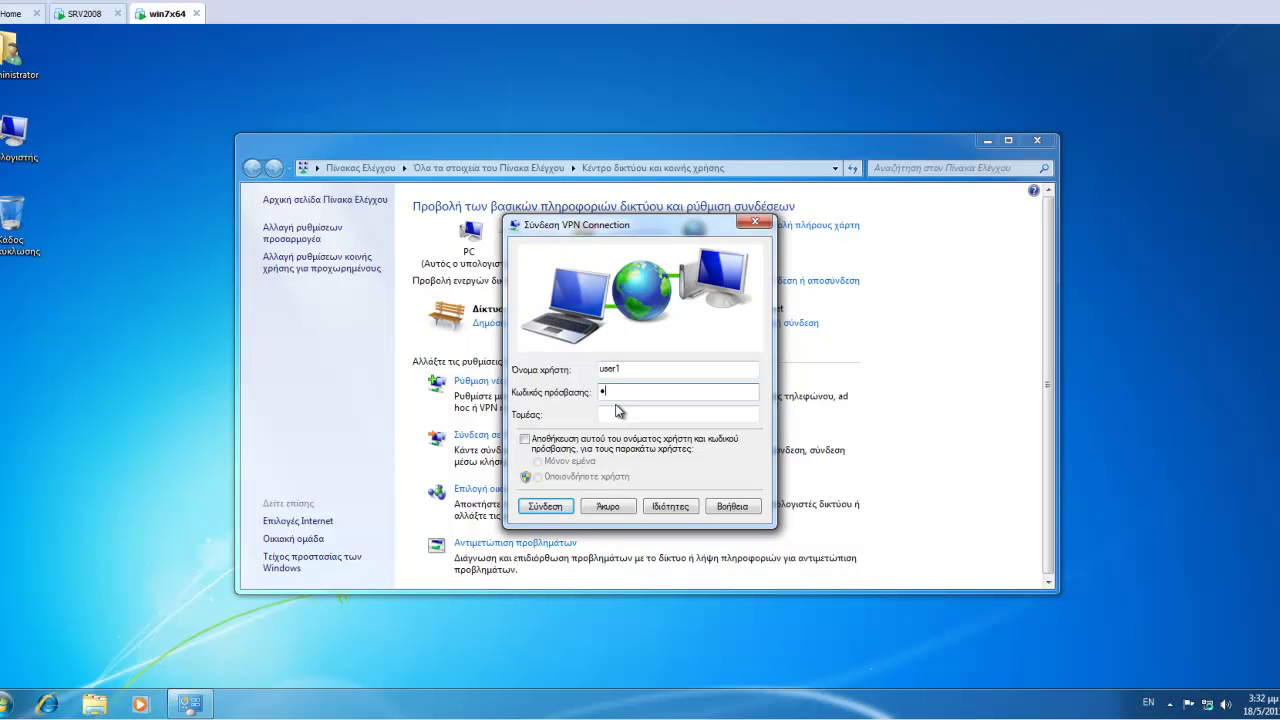
type("P@ssw0rd")
key("Tab")
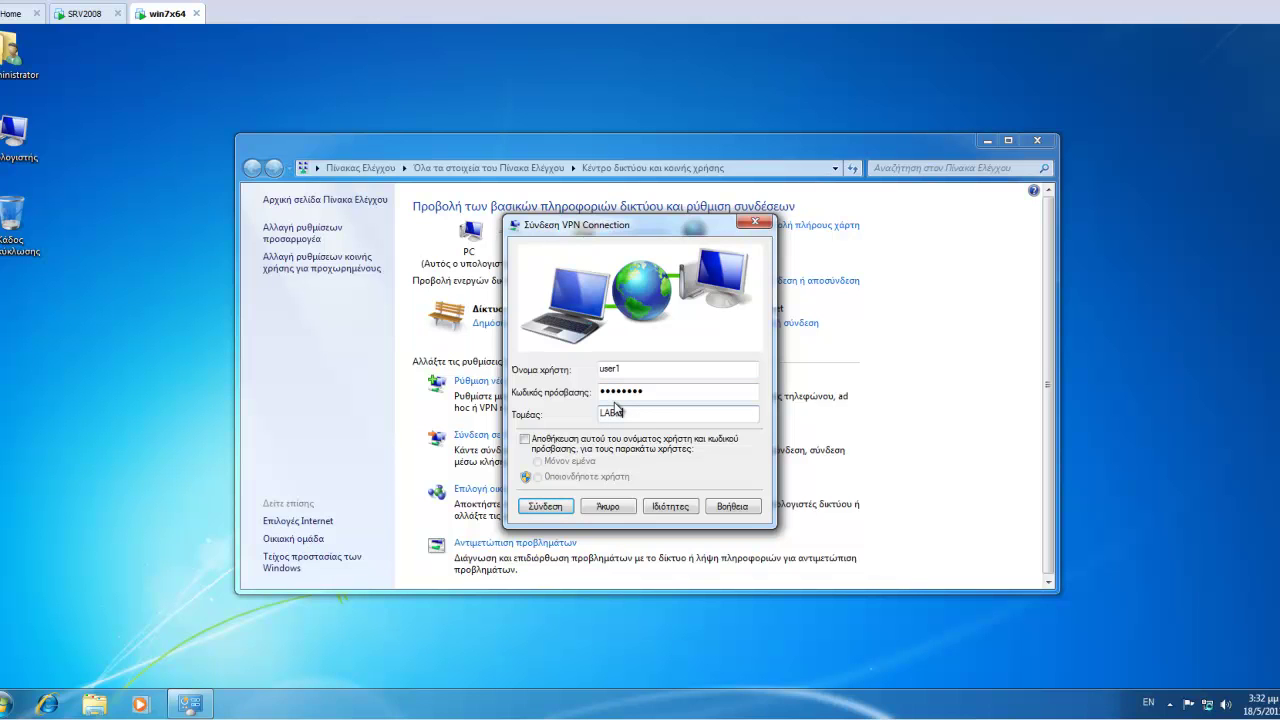
left_click(525, 439)
left_click(546, 506)
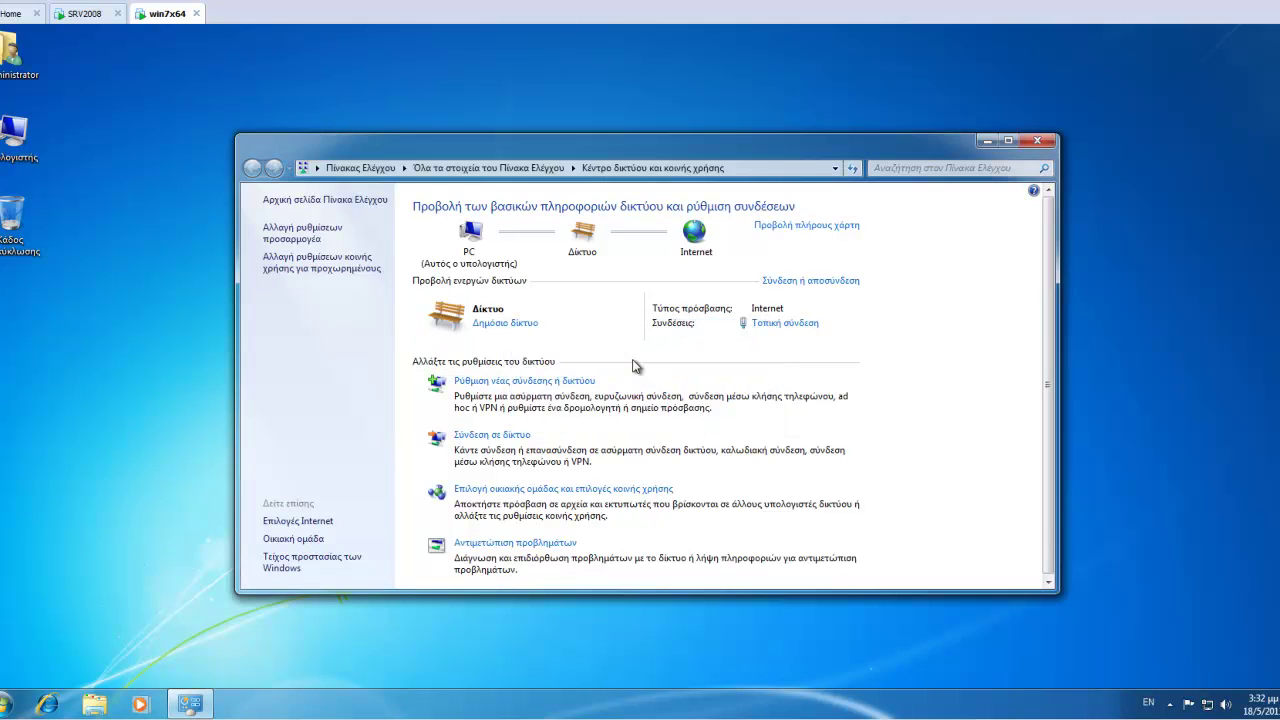
Confirm the VPN is up and browse \\srv2008 to see its NETLOGON and SYSVOL shares.
left_click(1207, 704)
left_click(1137, 522)
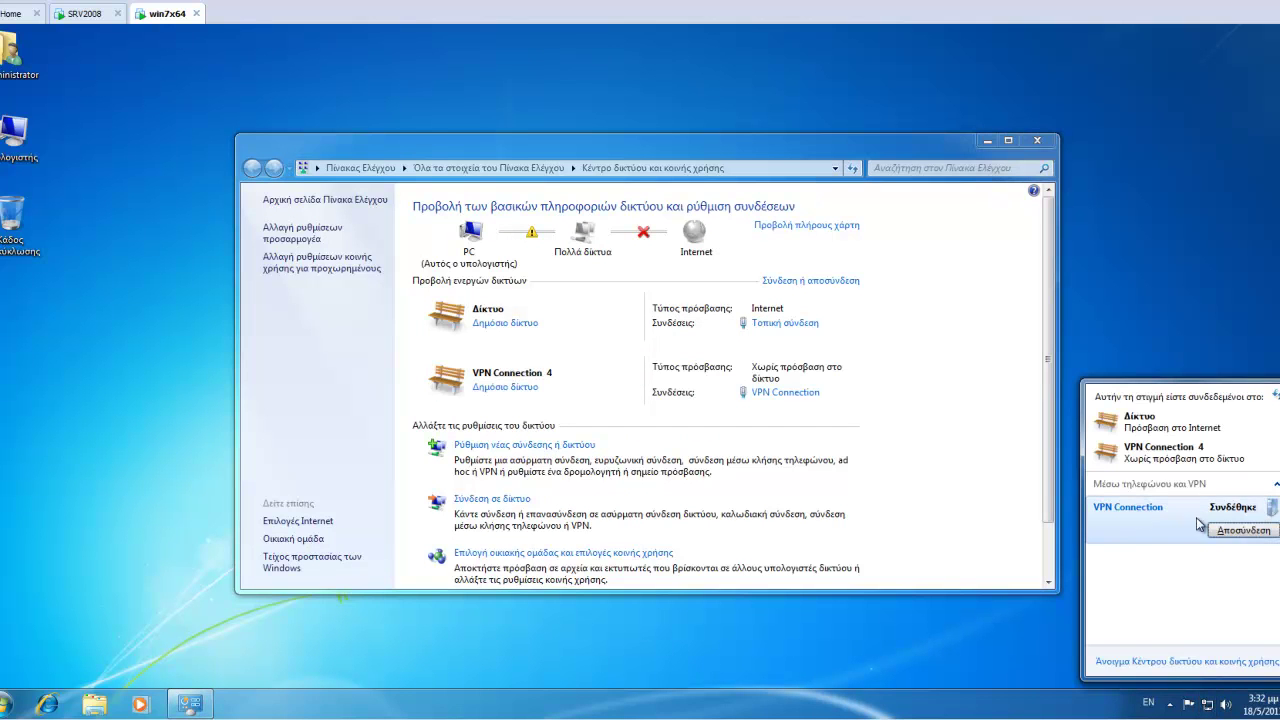
left_click(8, 704)
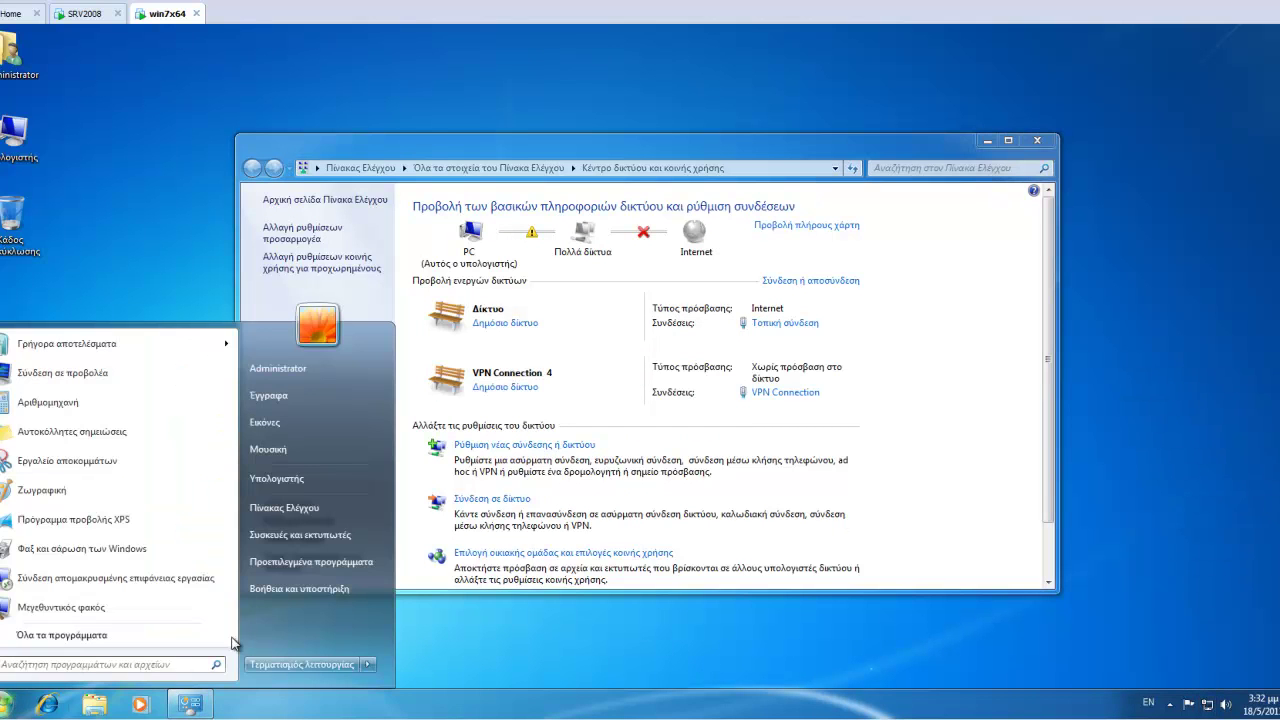
type("\\\\")
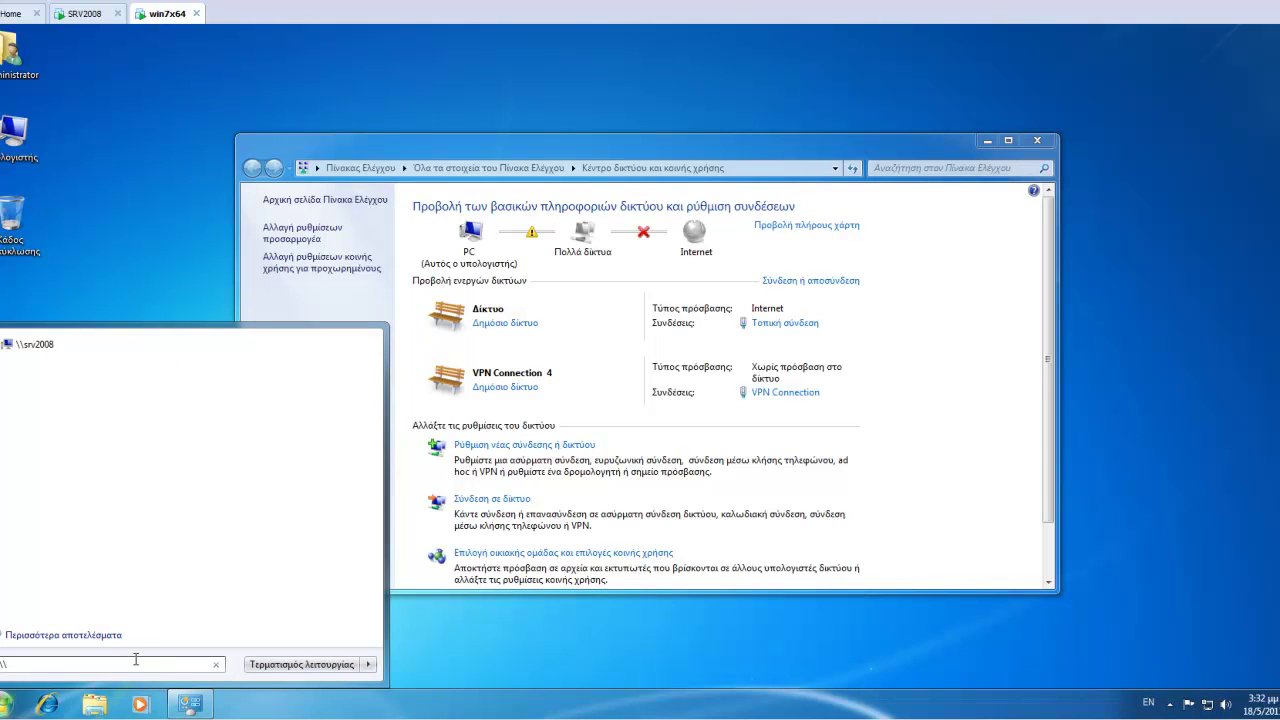
type("srv2008")
key("Return")
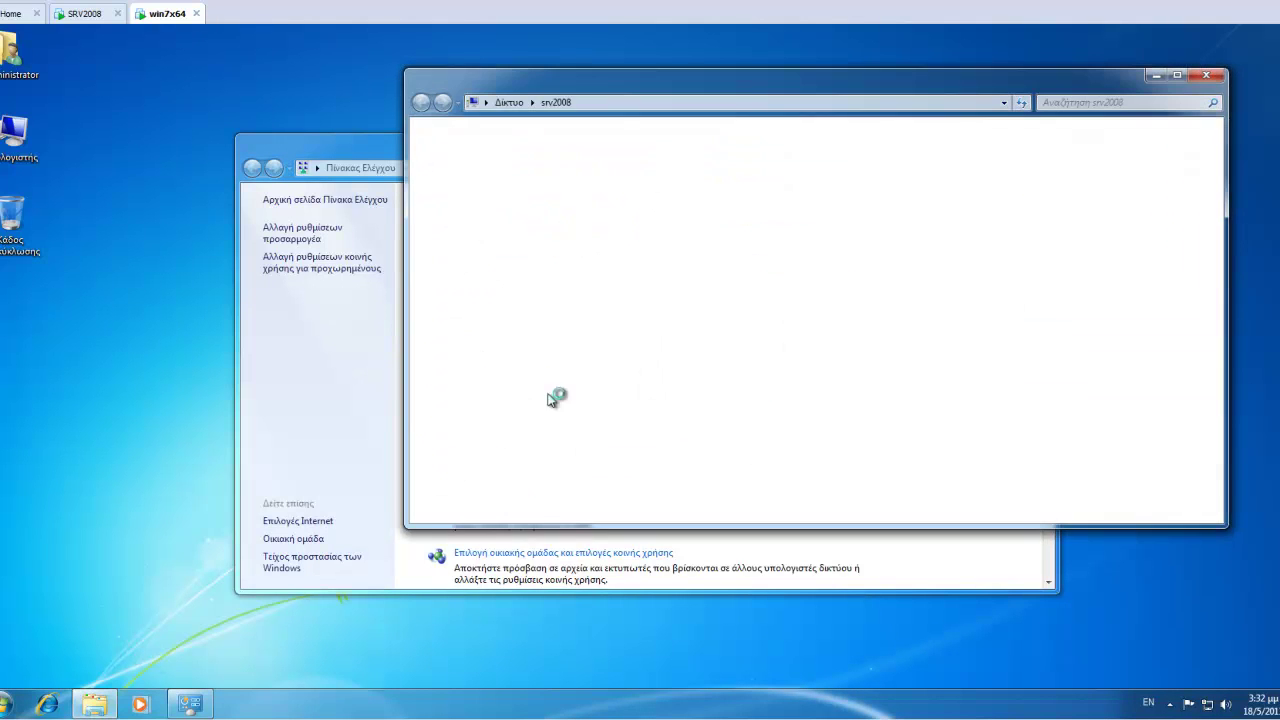
left_click(600, 165)
left_click(770, 172)
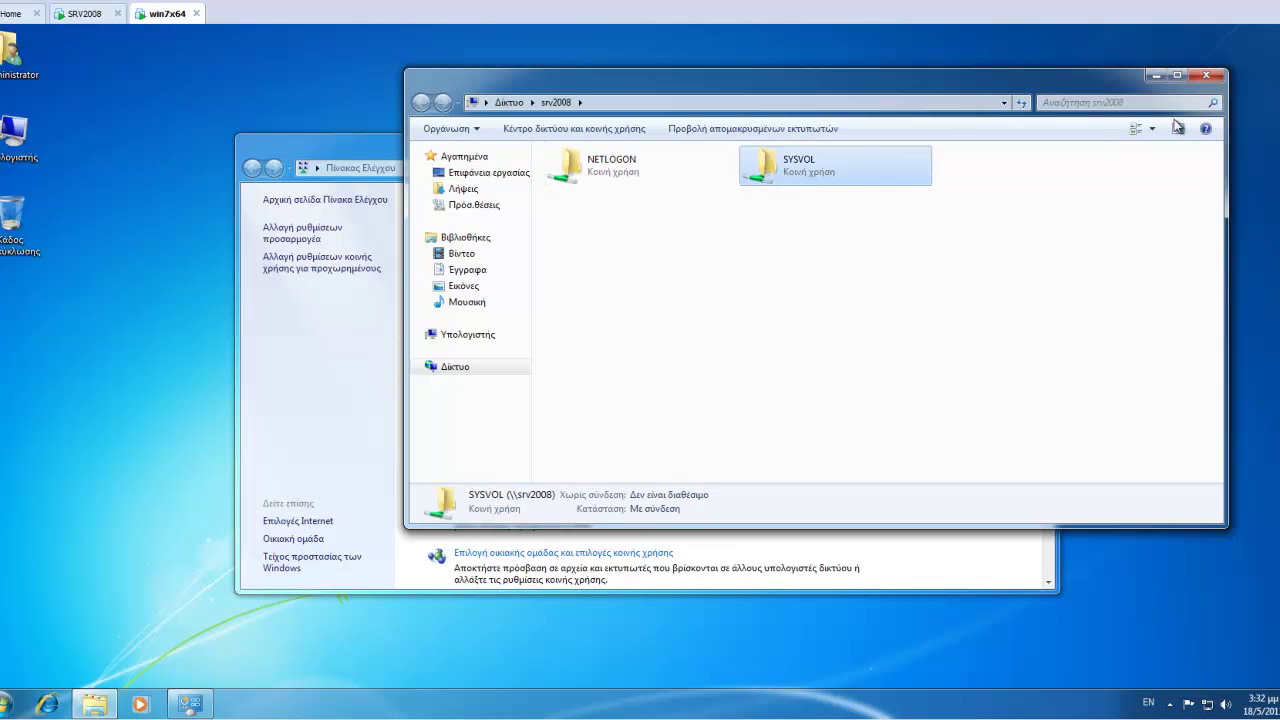
left_click(1207, 77)
Run ipconfig in a command prompt to list the client's IP addresses.
left_click(8, 704)
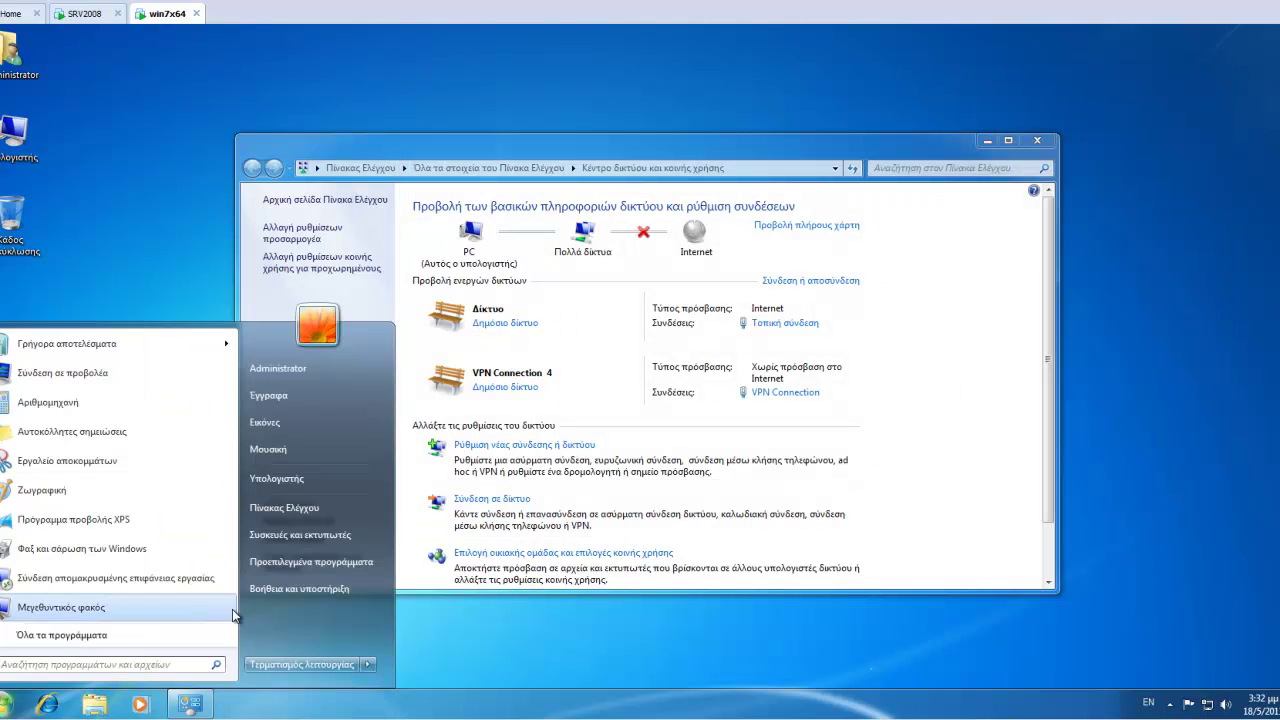
type("cmd")
key("Return")
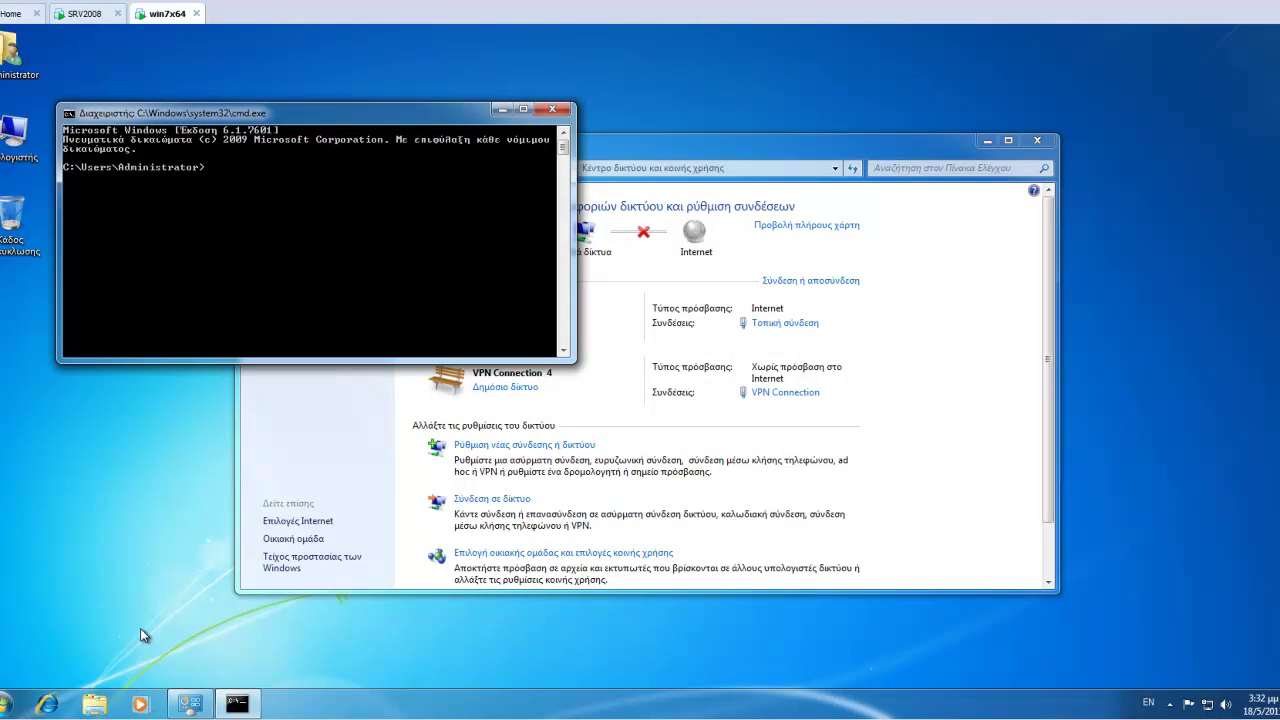
type("ipconfig")
key("Return")
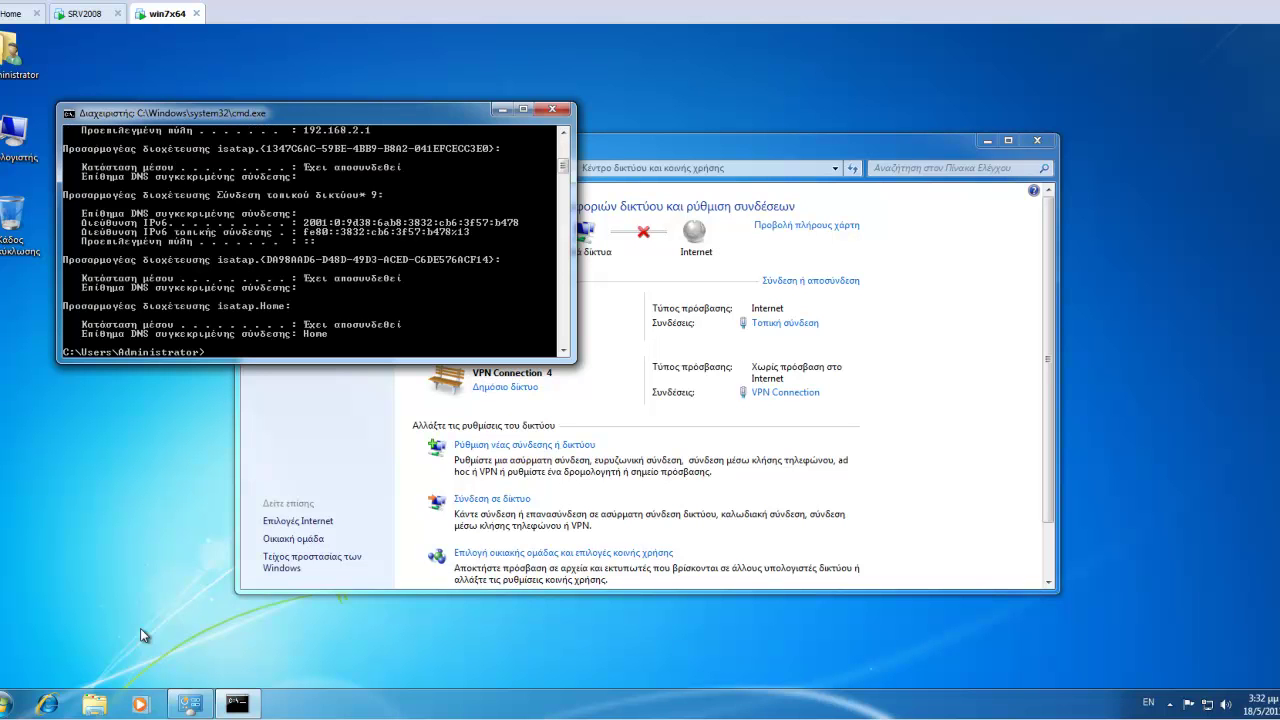
Mark and copy the VPN address 192.168.75.135 from the command window.
double_click(185, 113)
scroll(175, 248, "up", 1)
scroll(265, 214, "up", 4)
right_click(266, 195)
left_click(270, 196)
left_click(223, 93)
left_click_drag(223, 93, 302, 97)
key("Return")
left_click(88, 14)
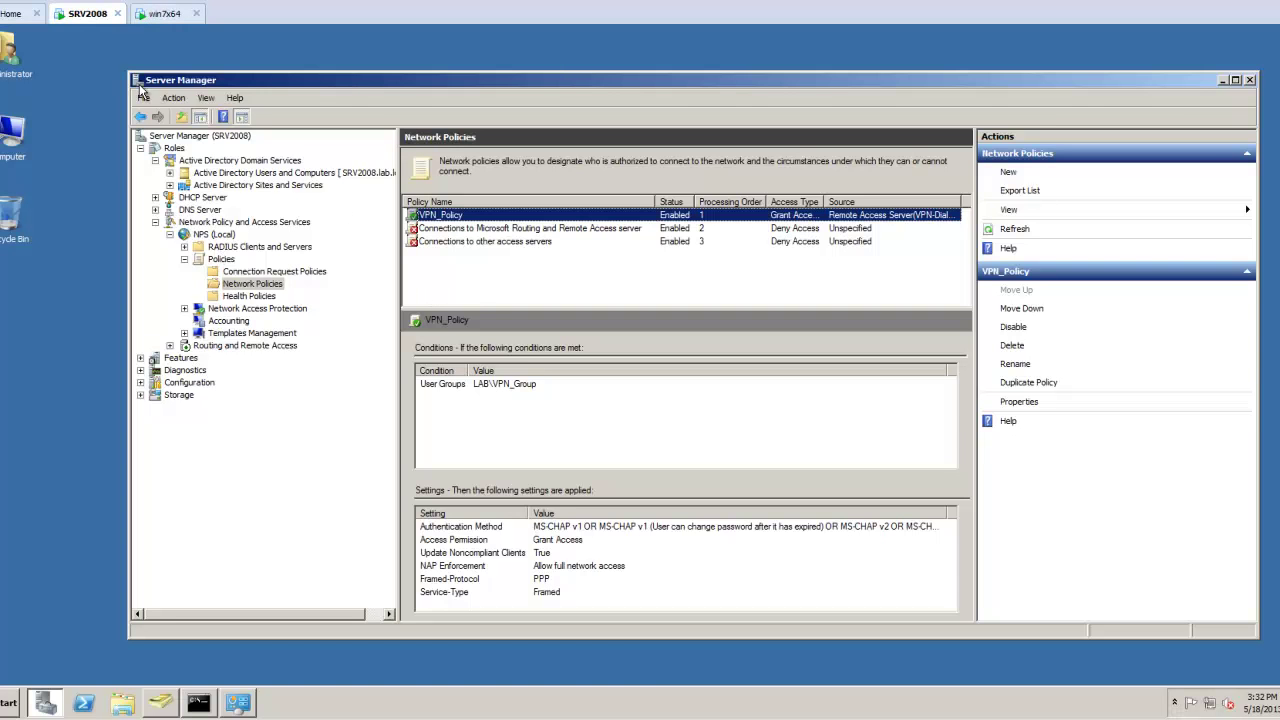
Show the connected VPN client under Routing and Remote Access > Remote Access Clients.
left_click(138, 81)
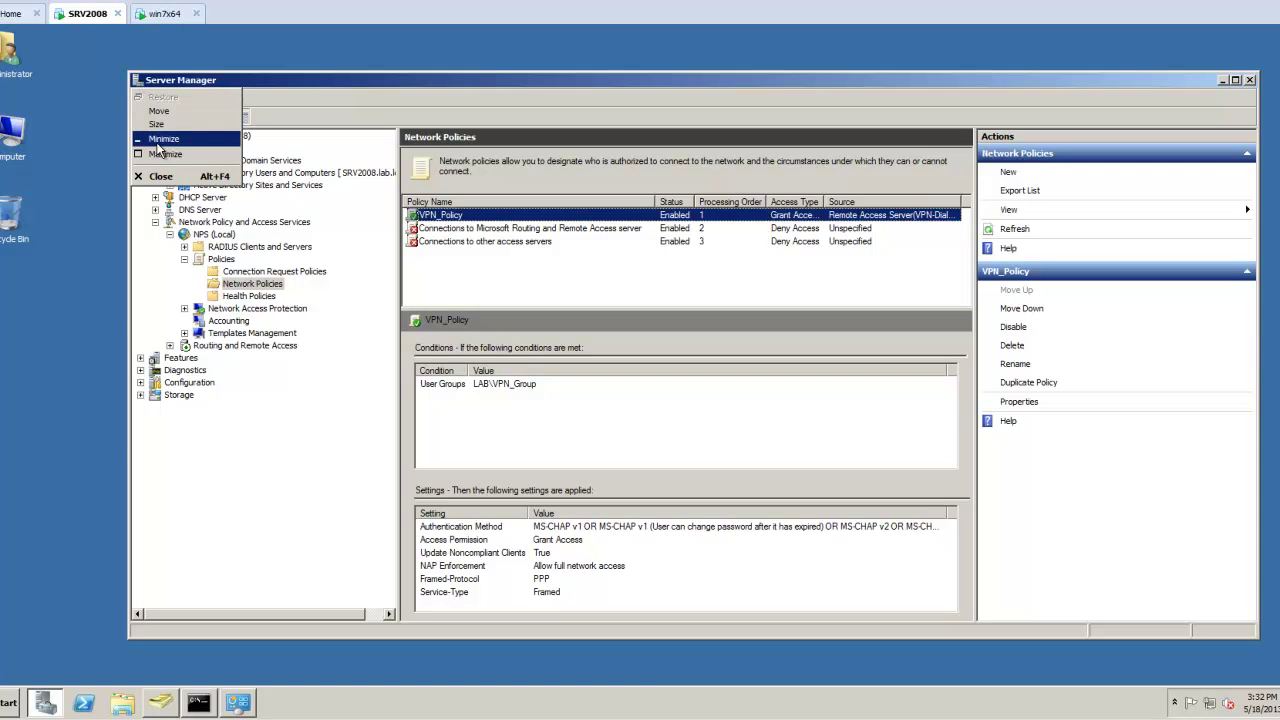
left_click(265, 142)
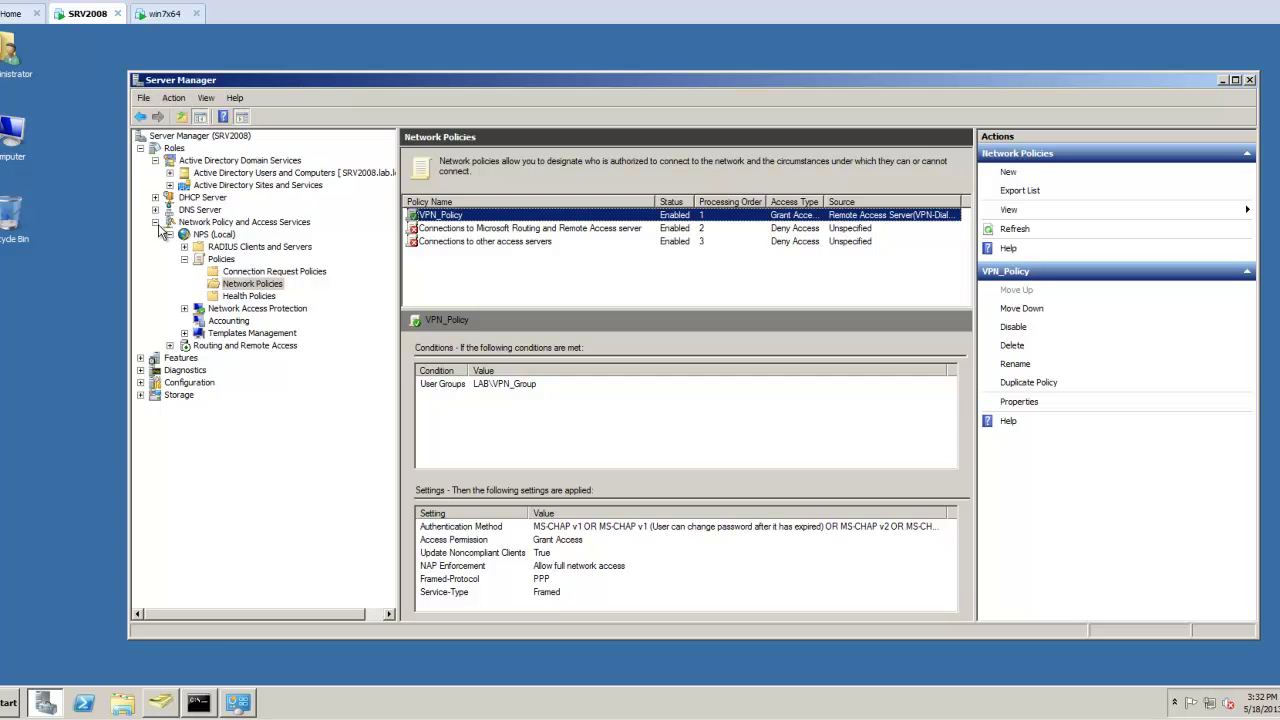
left_click(155, 222)
left_click(155, 222)
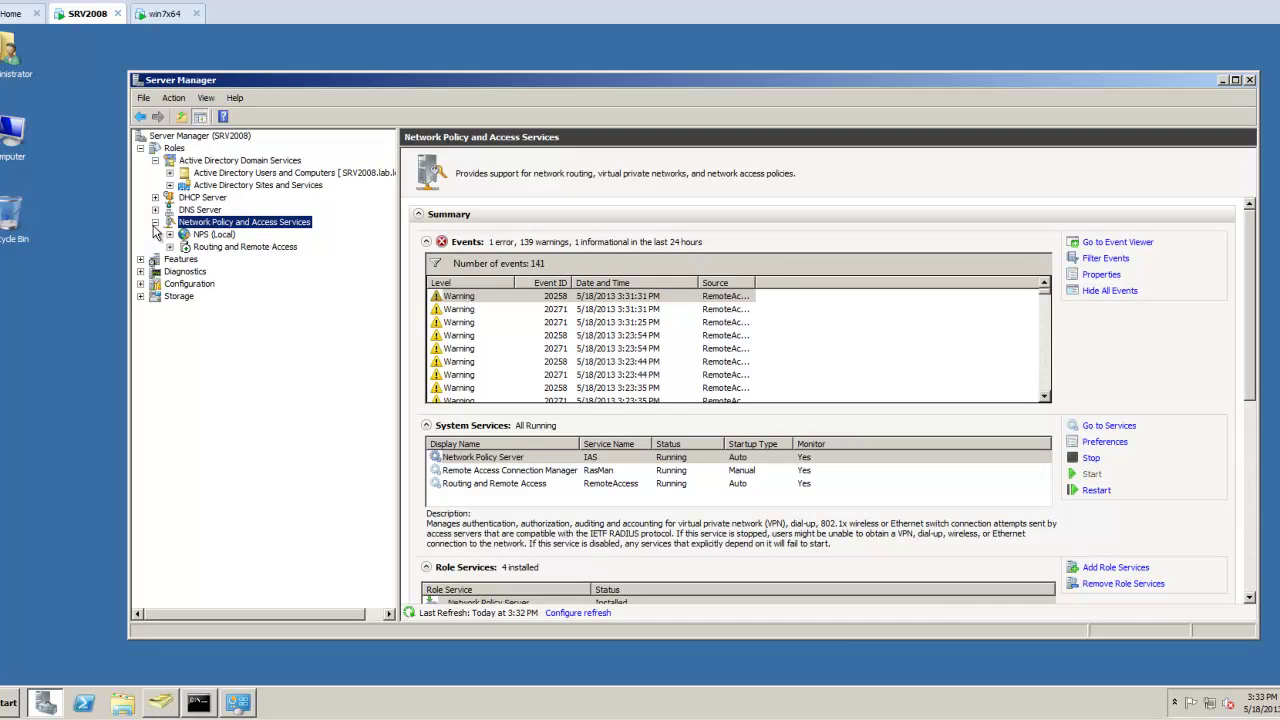
left_click(170, 247)
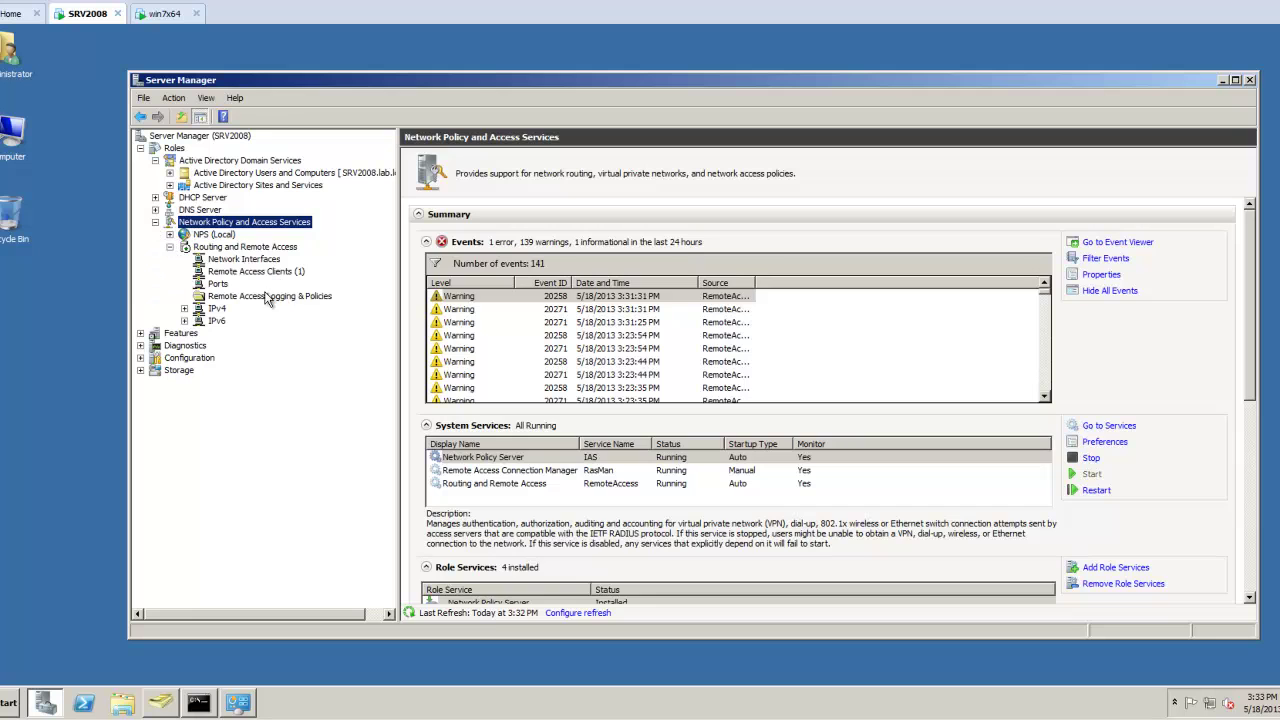
left_click(245, 272)
left_click(443, 170)
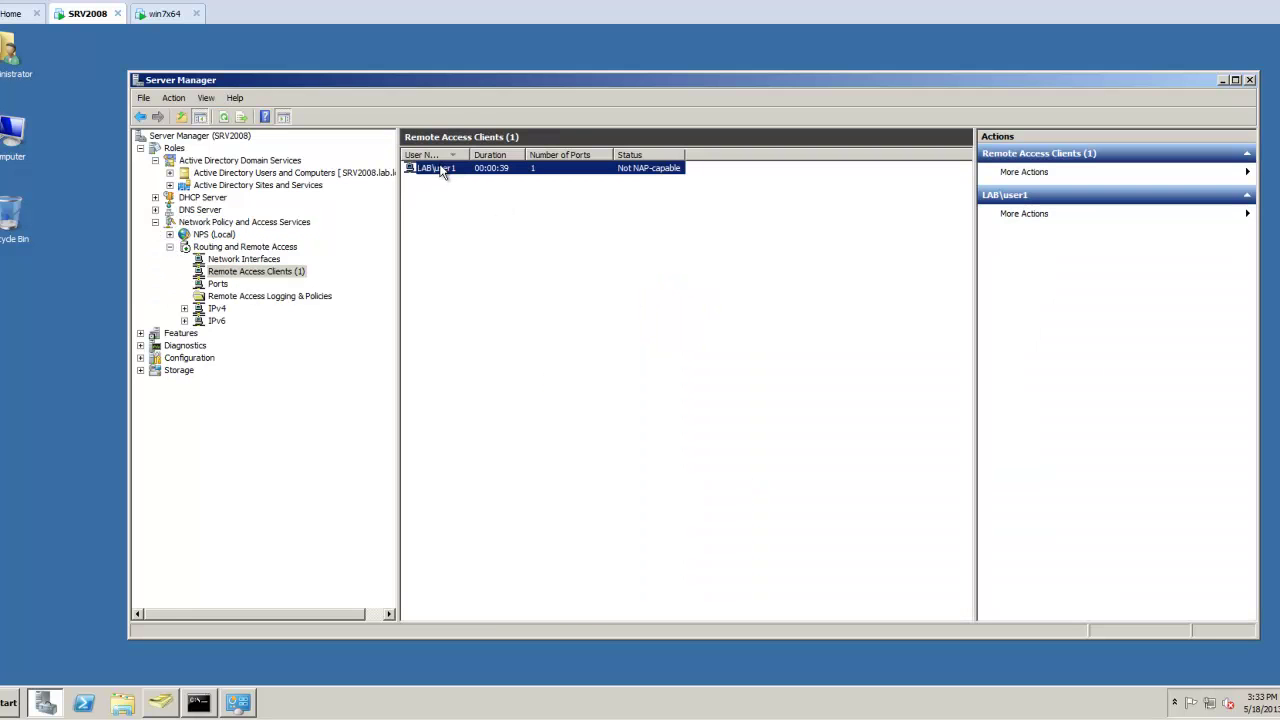
left_click(170, 247)
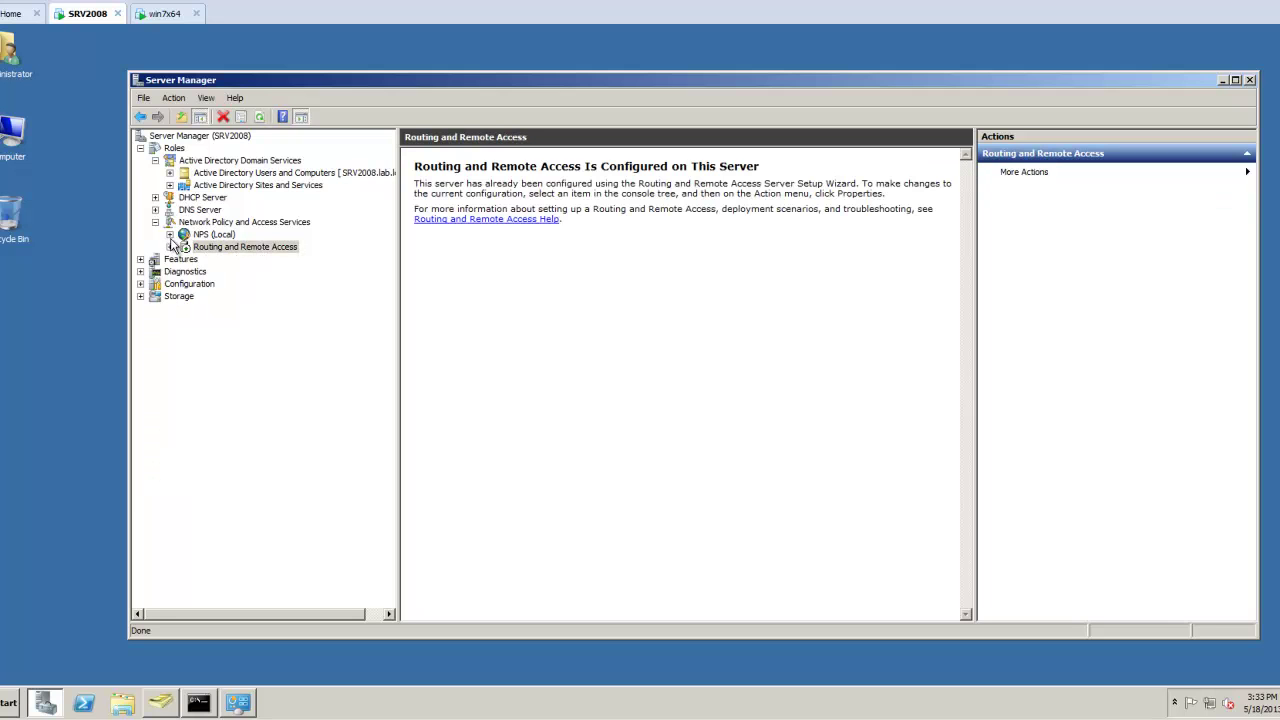
Open the 192.168.75.0 scope's Address Pool to see 192.168.75.135–192.168.75.250.
left_click(155, 197)
left_click(221, 212)
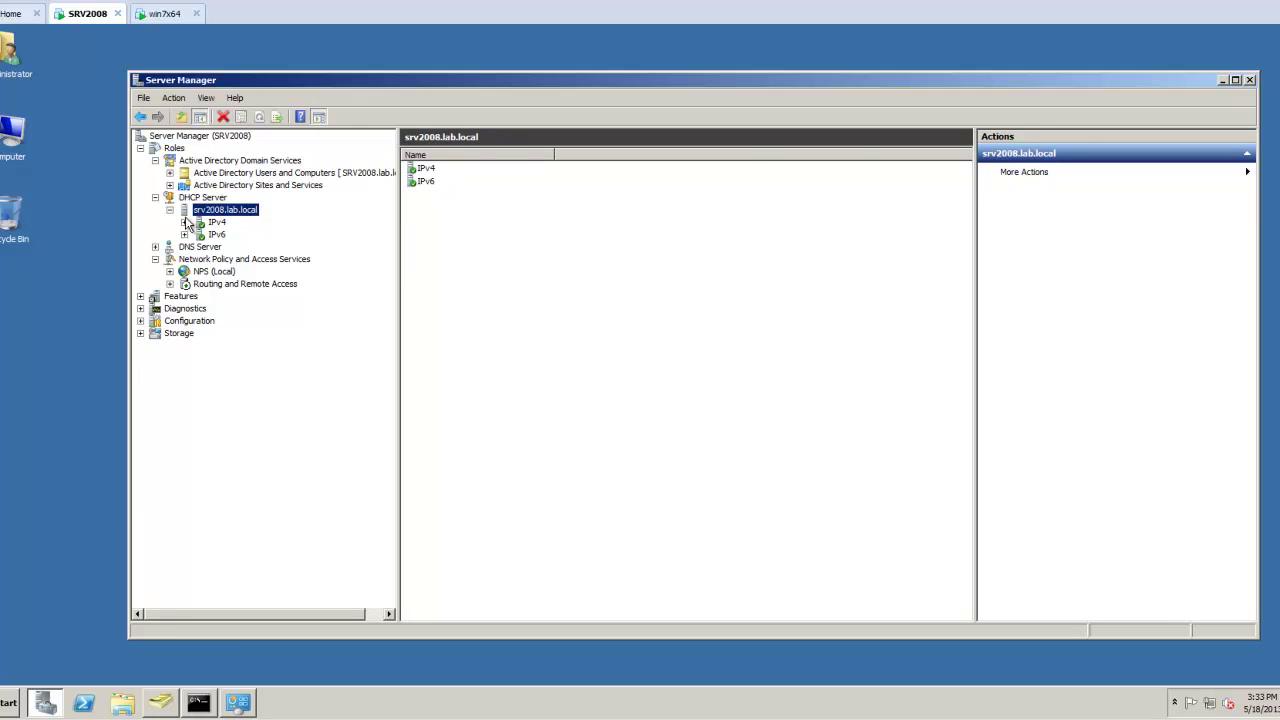
double_click(215, 223)
left_click(199, 234)
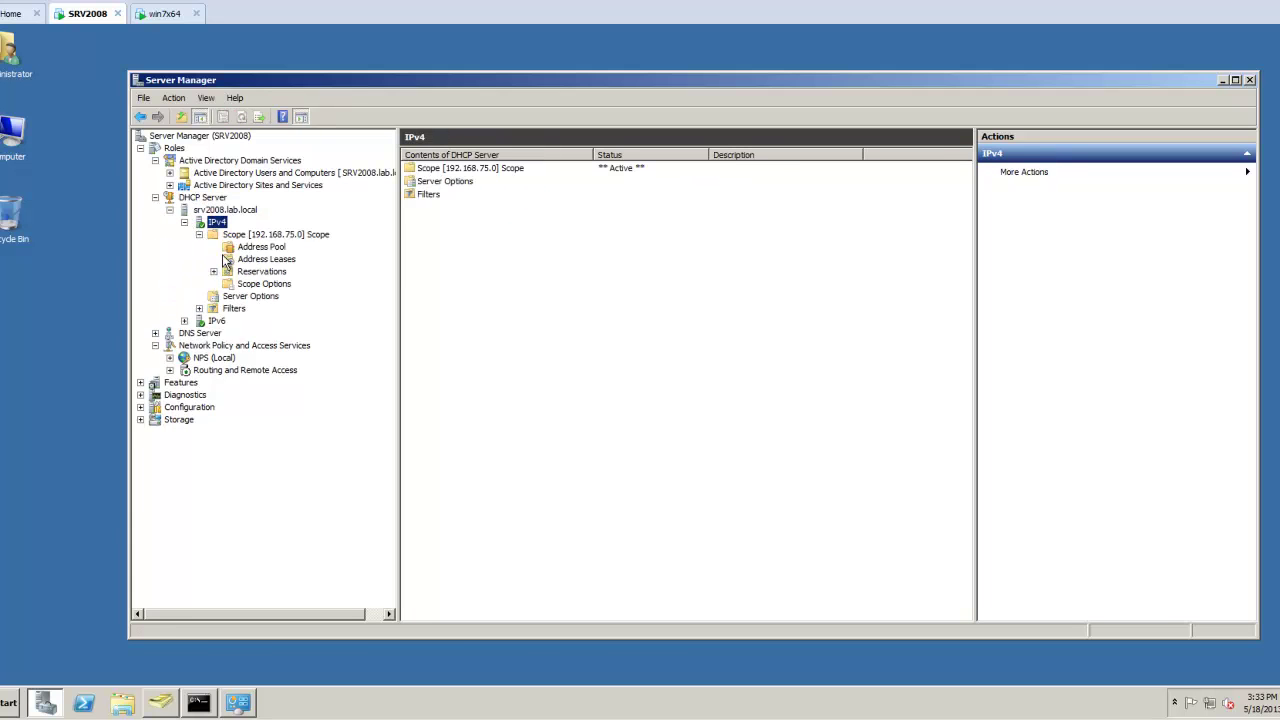
left_click(262, 247)
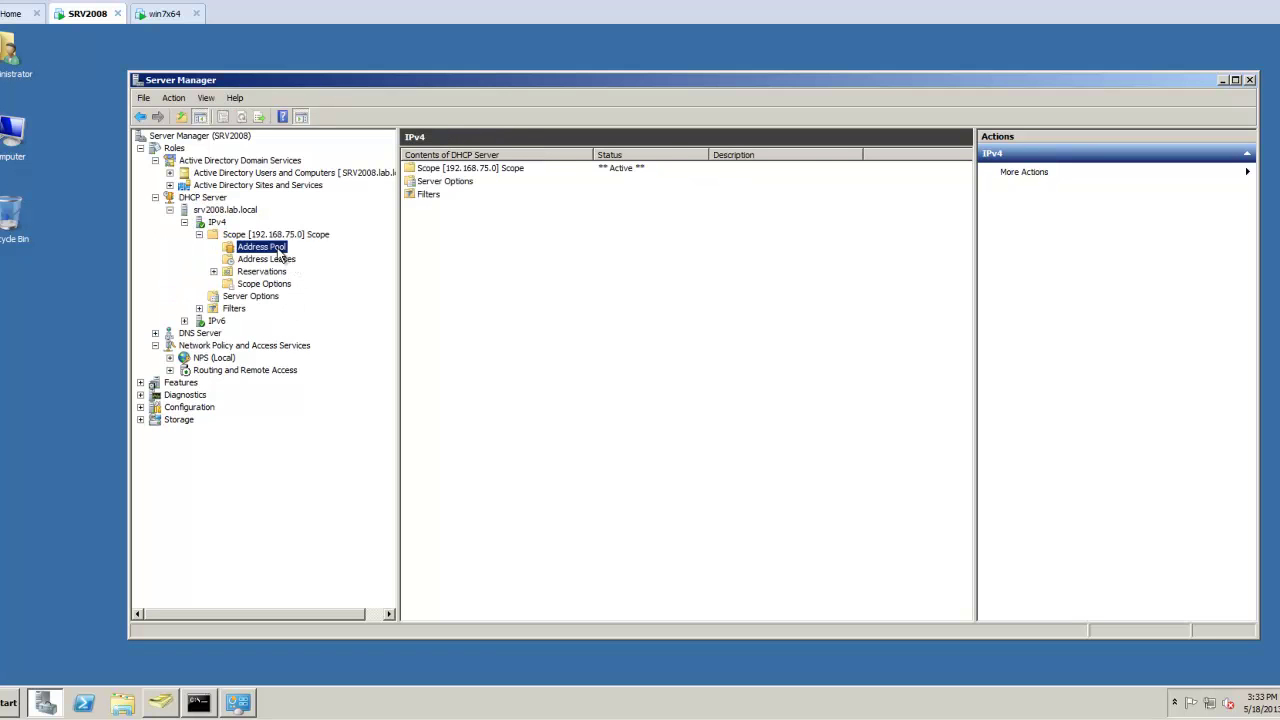
left_click(455, 176)
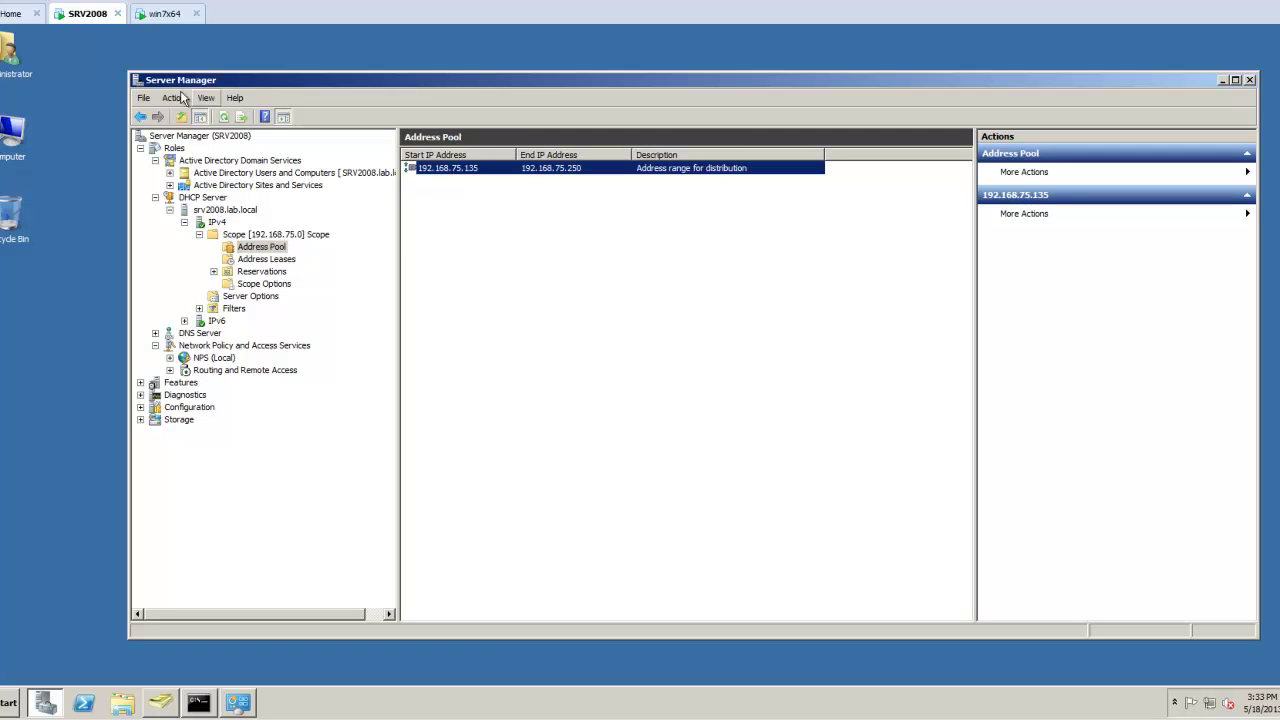
left_click(108, 84)
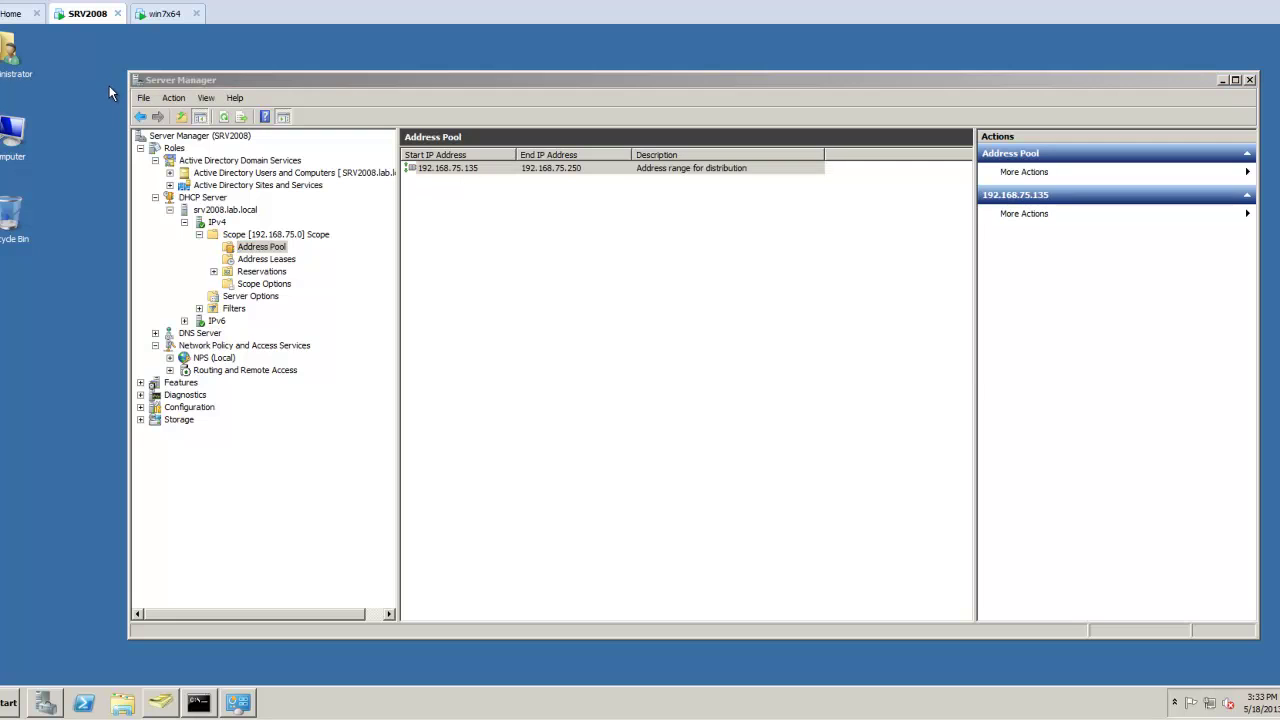